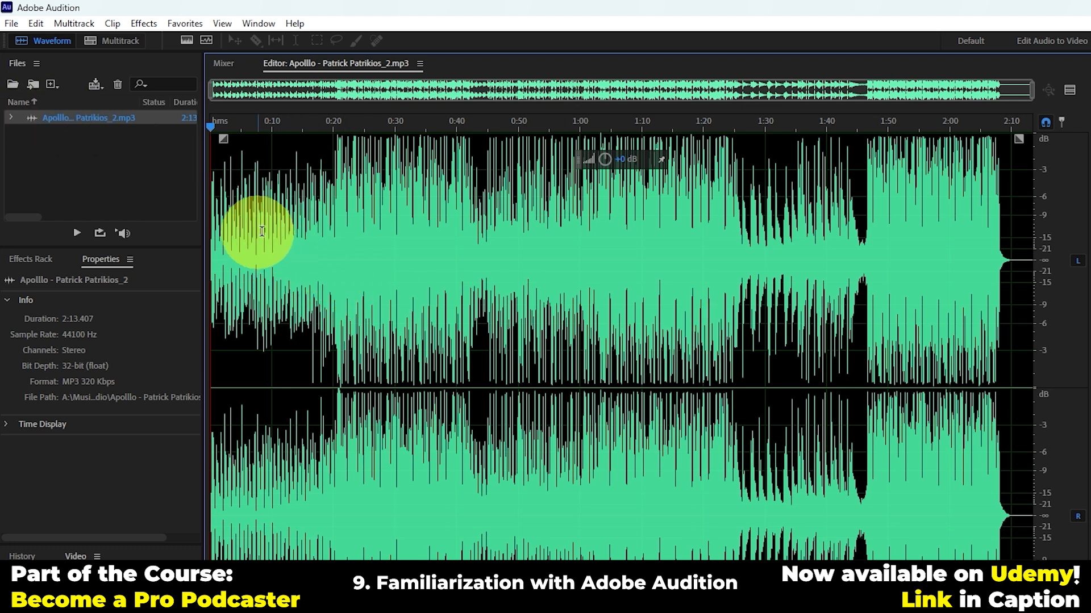
Step: Play the audio file in the waveform view from about 0:20
click(286, 258)
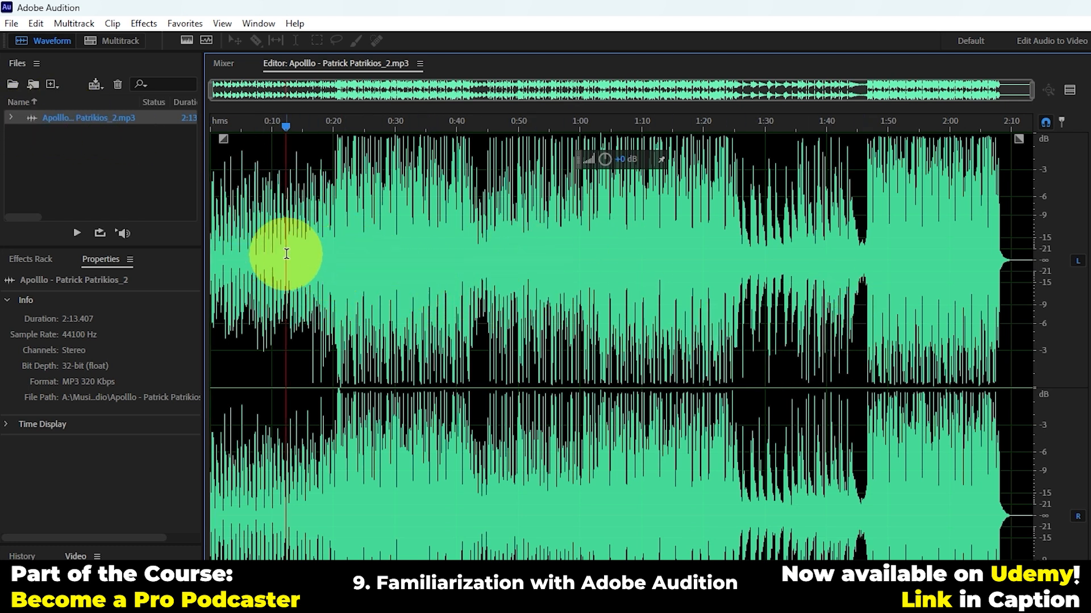
click(332, 261)
key(space)
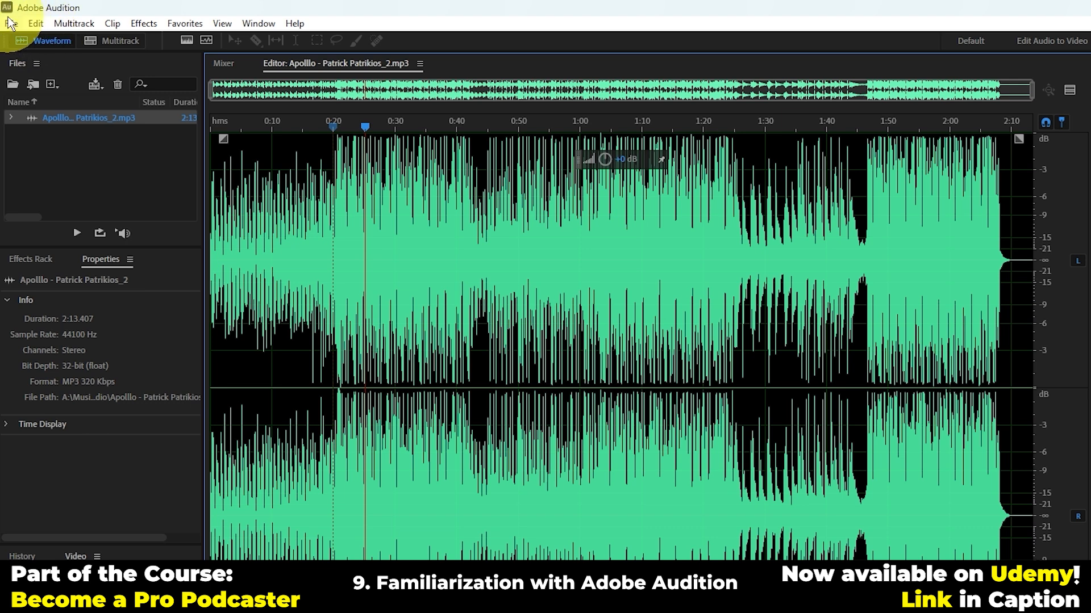
click(35, 22)
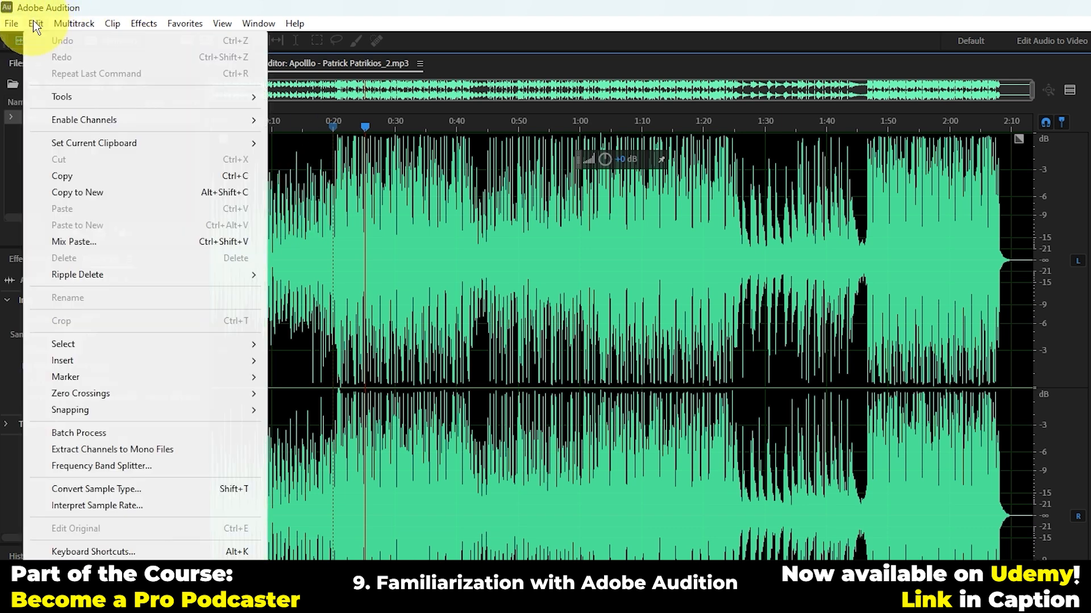
mouse_move(175, 101)
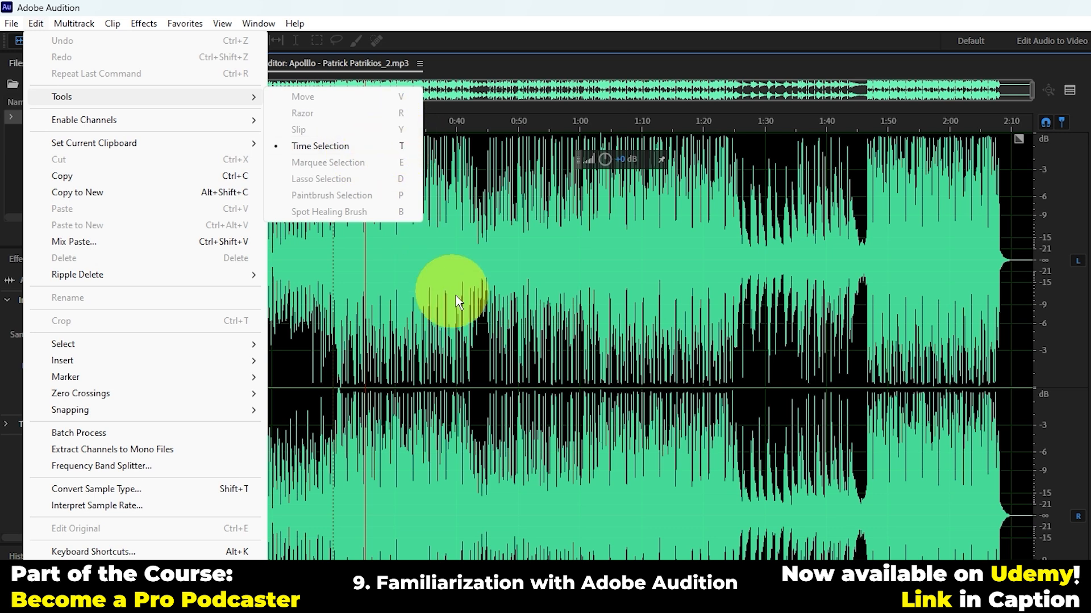
click(477, 296)
Step: Create a 44100 Hz, 24-bit stereo multitrack session named Untitled Session 3 and place the Apolllo mp3 at the start of Track 1
click(117, 40)
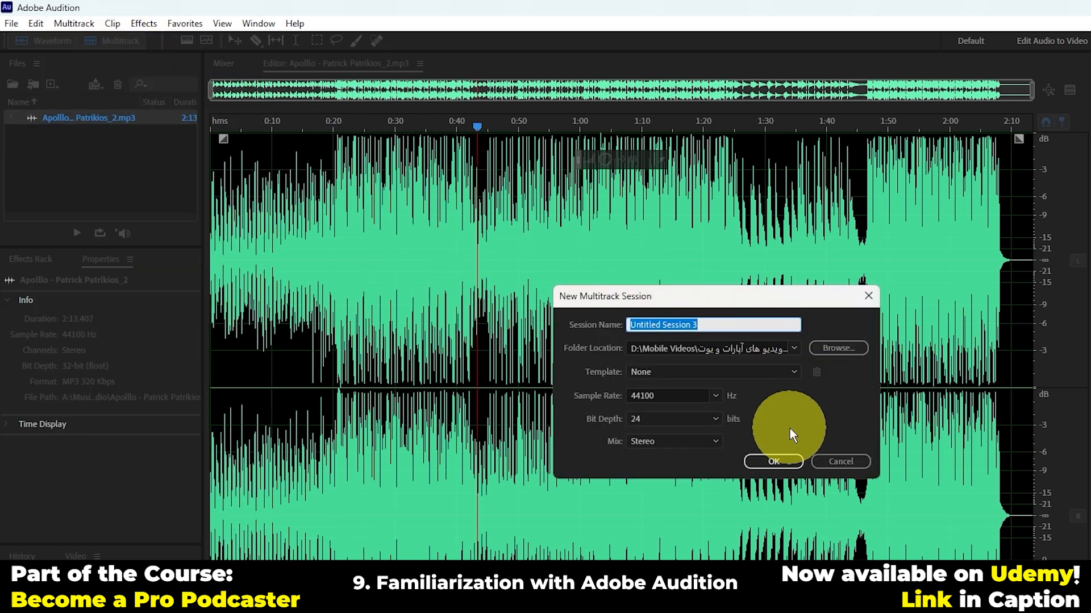
click(773, 461)
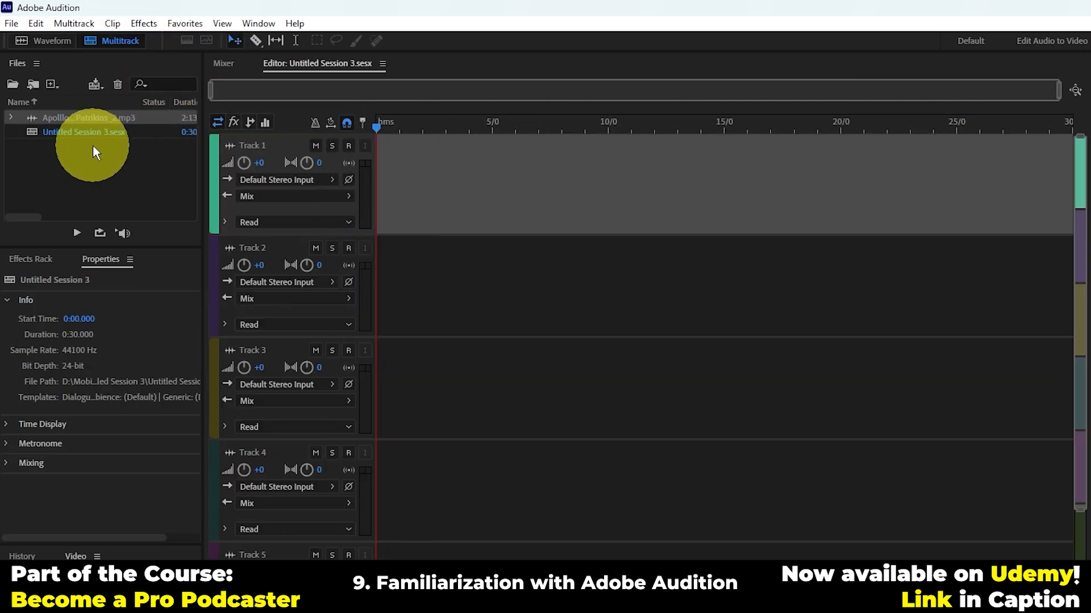
drag(84, 117, 375, 183)
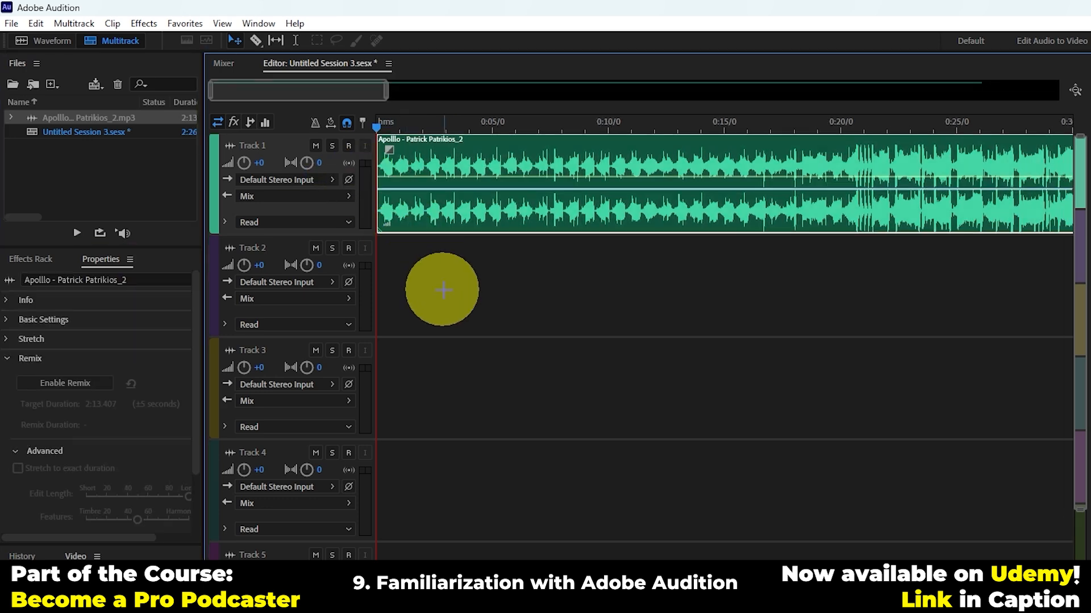
Step: Try shifting the Track 1 clip with the Move tool, ending back at the start of the timeline
click(36, 23)
mouse_move(214, 97)
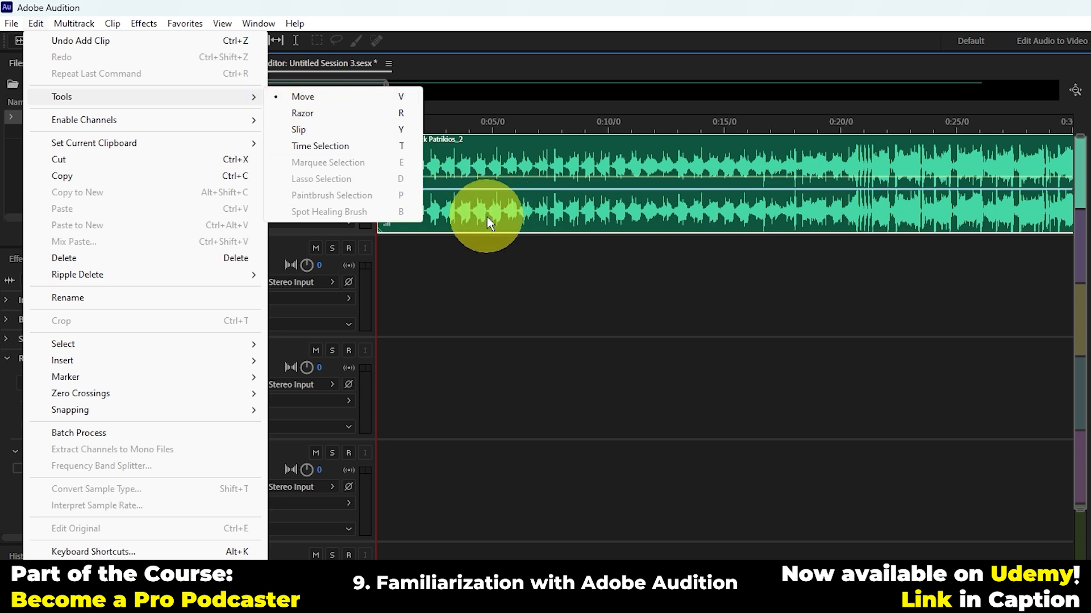
drag(486, 217, 386, 145)
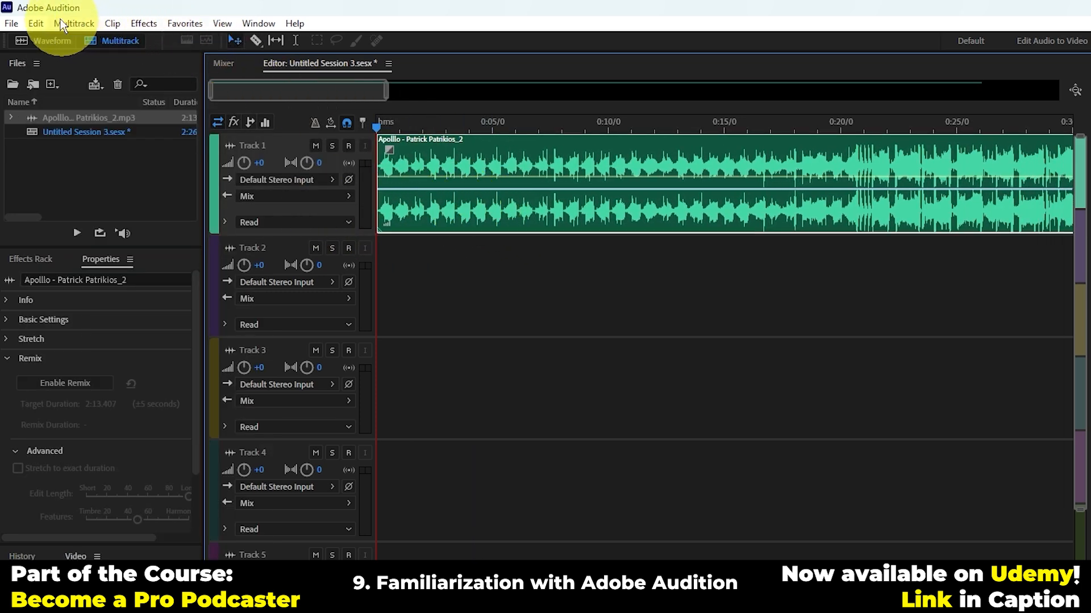
Step: Split the Track 1 clip at about 8.8 seconds with the Razor tool and try moving the second piece with the Move tool
click(36, 26)
mouse_move(186, 97)
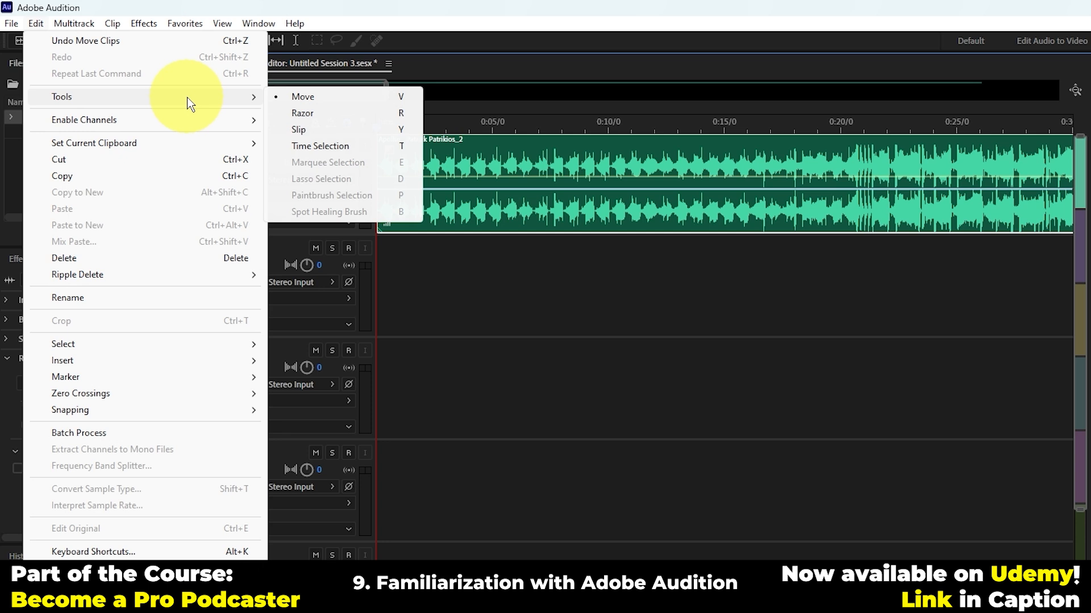
click(318, 114)
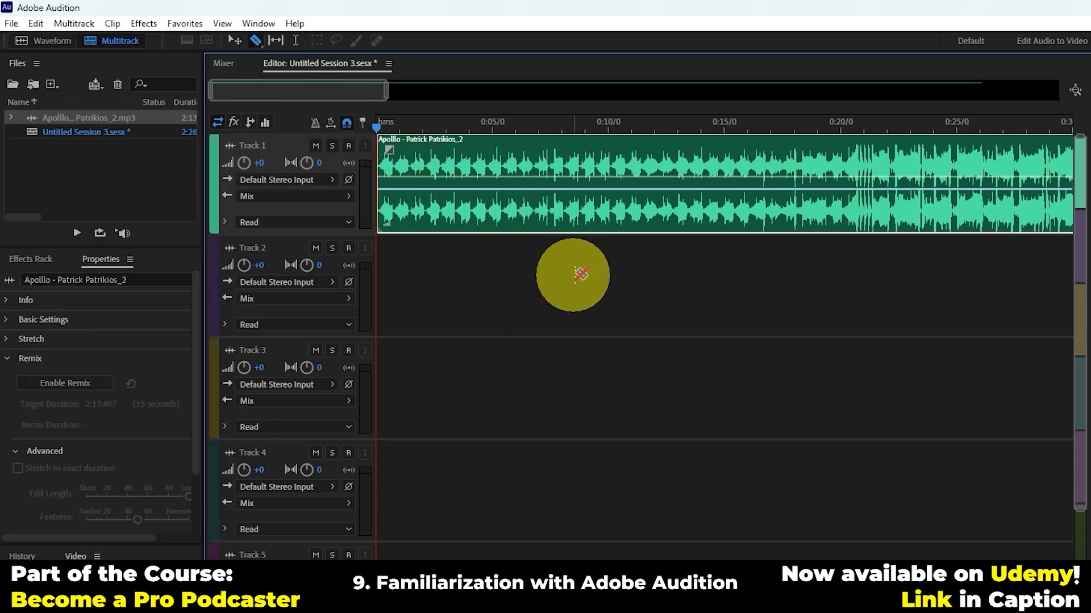
click(578, 176)
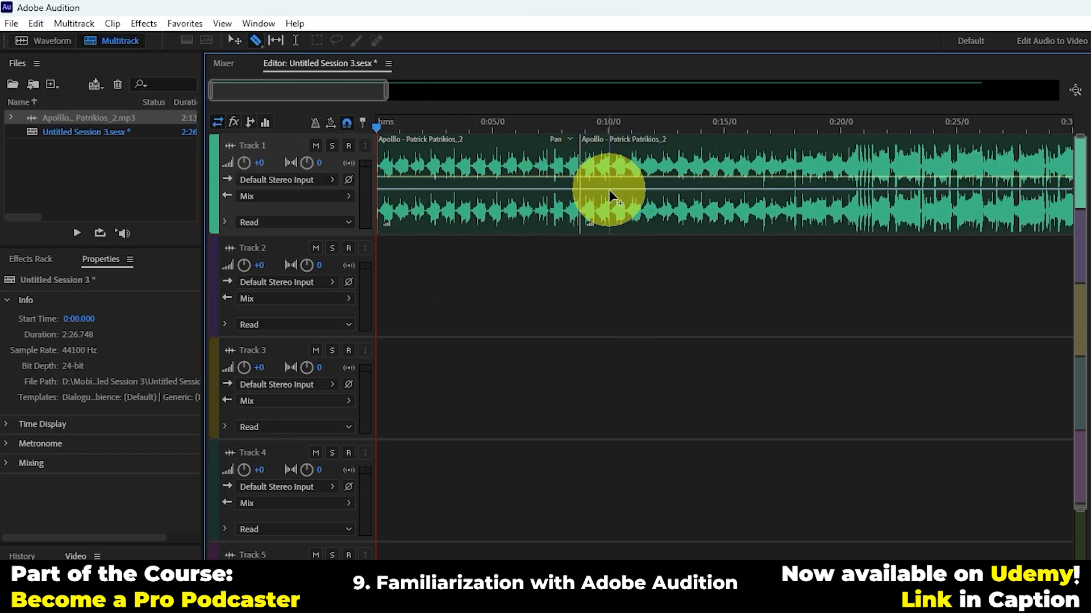
key(v)
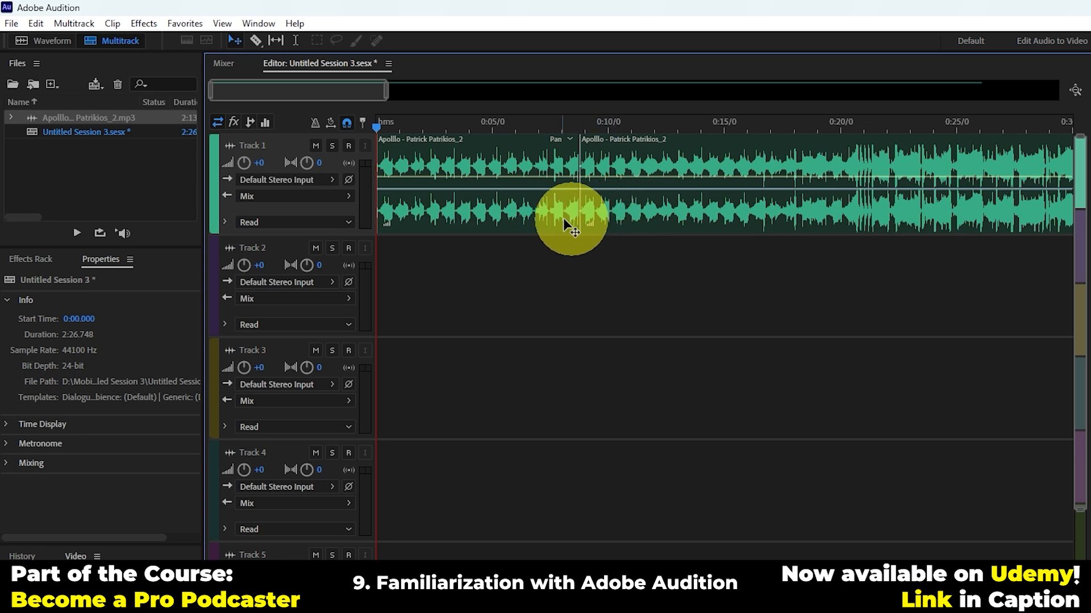
mouse_move(652, 216)
mouse_down()
mouse_move(742, 225)
mouse_move(653, 199)
mouse_up()
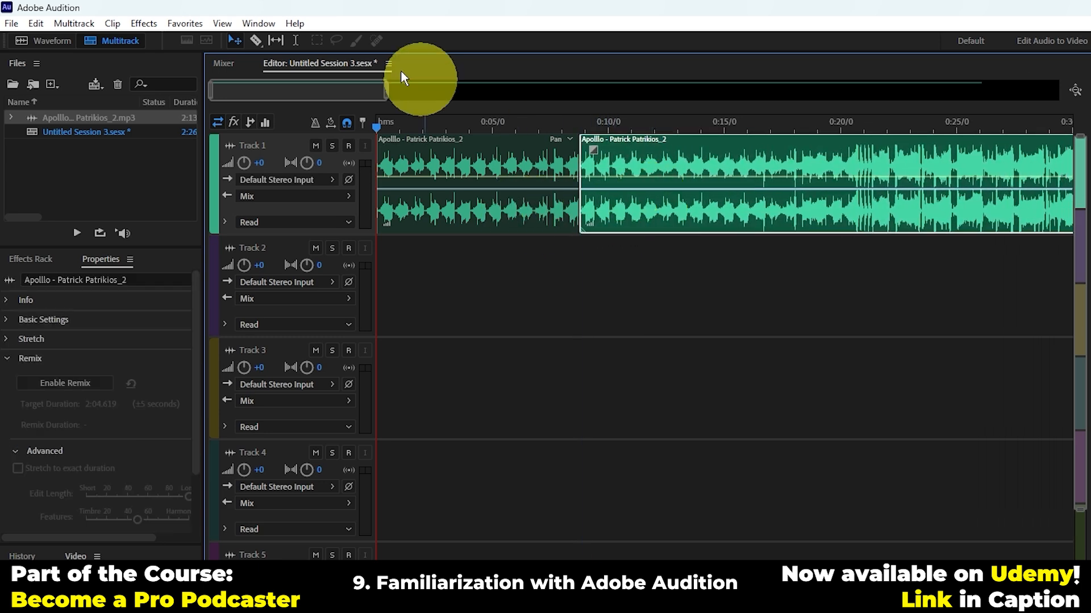
Step: Activate the Slip tool and trim about 3 seconds from the start of the second clip on Track 1
click(36, 23)
mouse_move(143, 97)
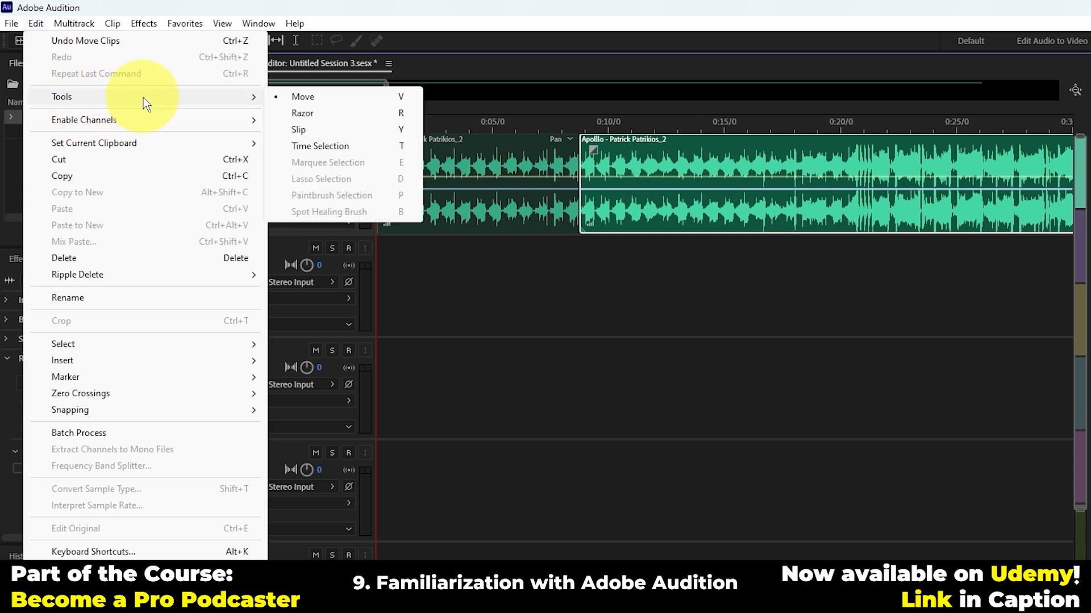
click(328, 130)
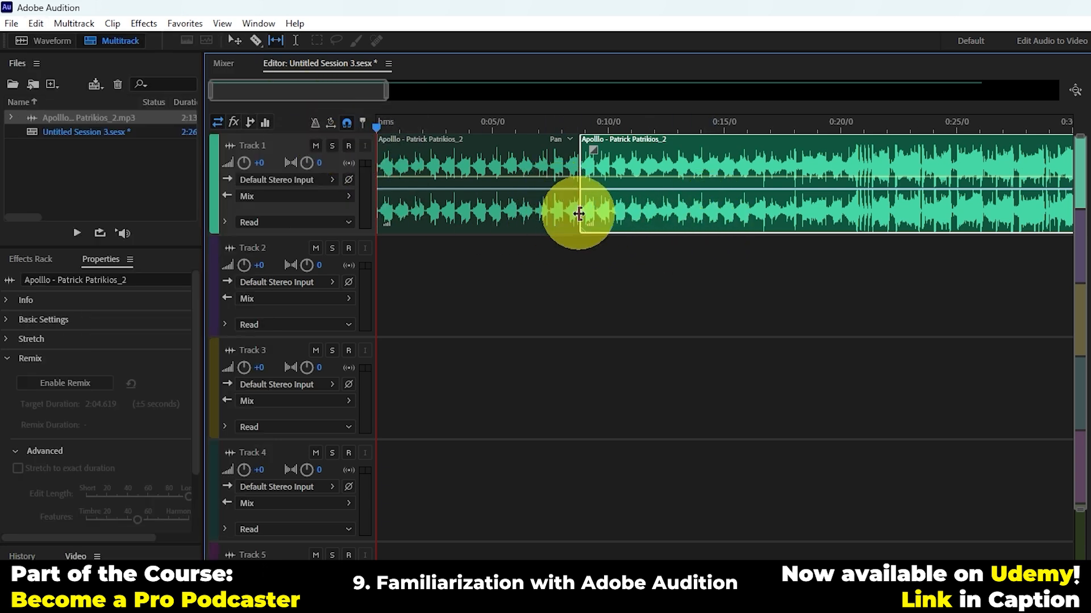
drag(578, 219, 649, 220)
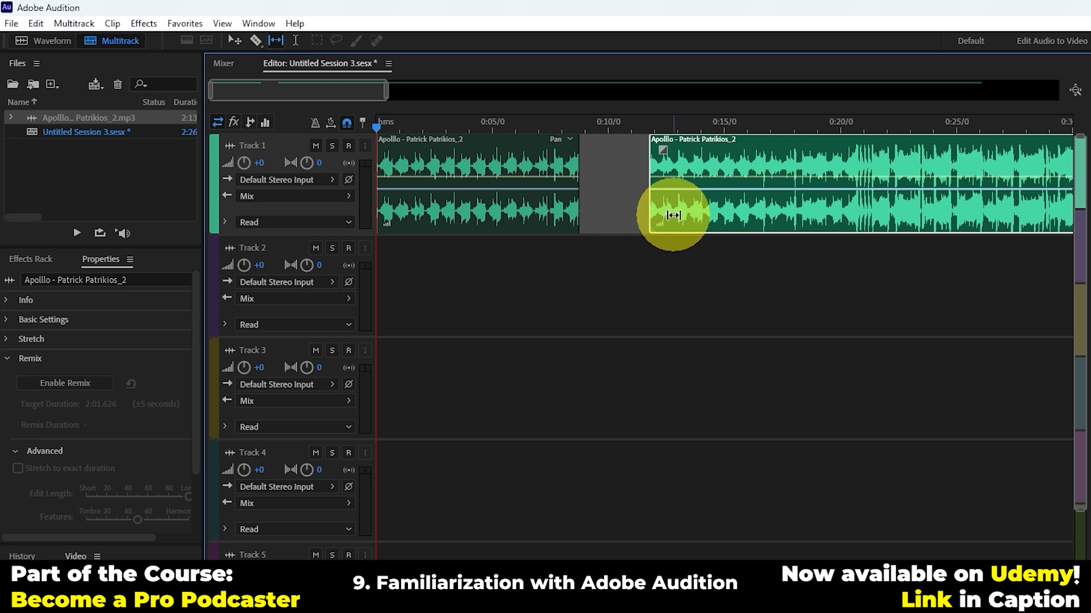
Step: Try slipping the audio inside the first Track 1 clip with the Slip tool
click(508, 209)
drag(508, 209, 650, 221)
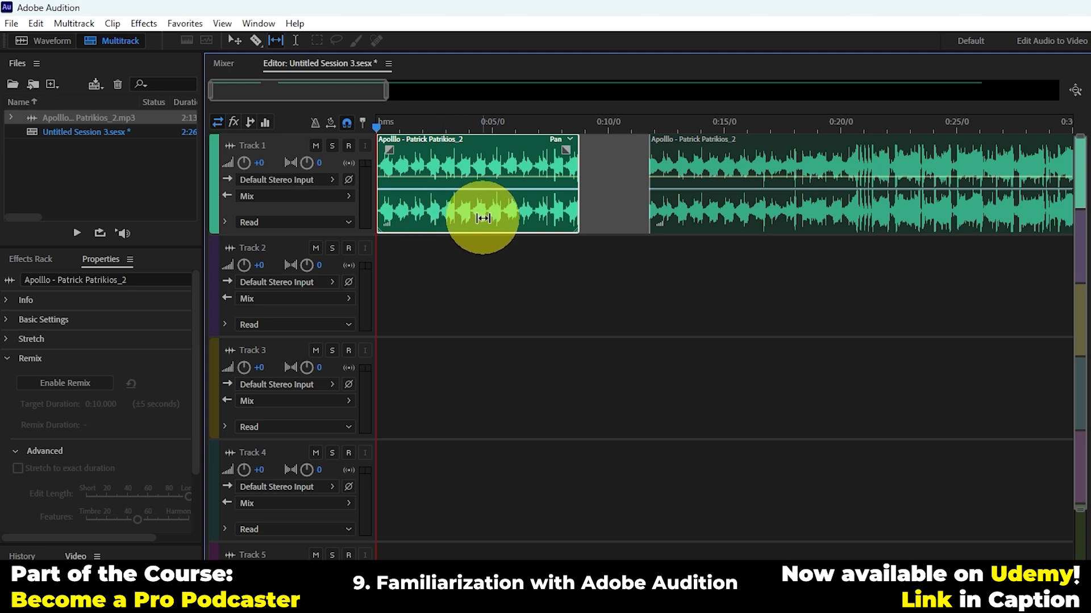
drag(478, 225, 592, 206)
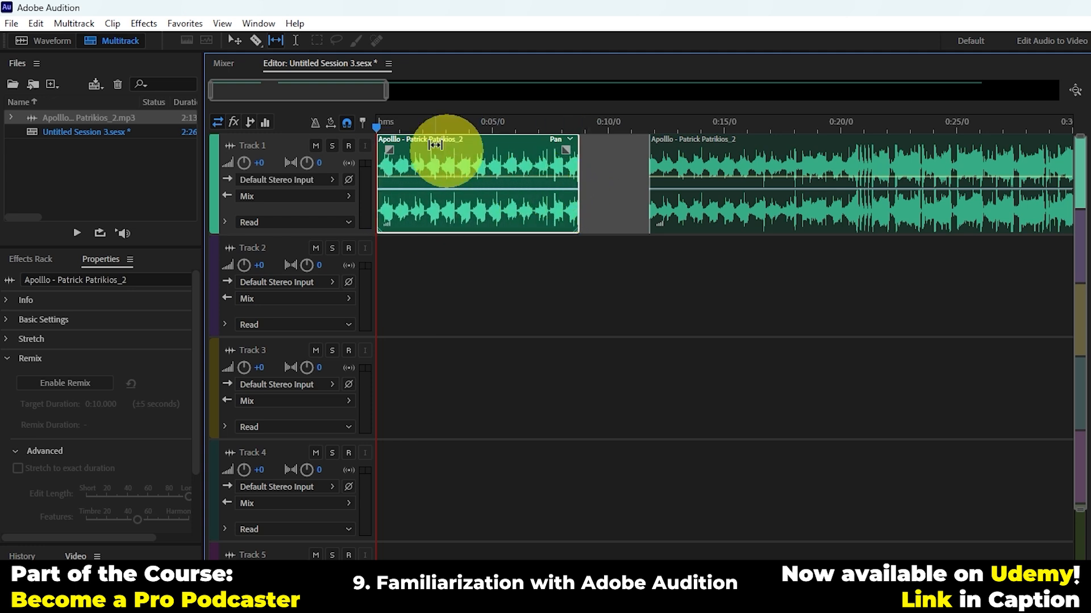
click(40, 23)
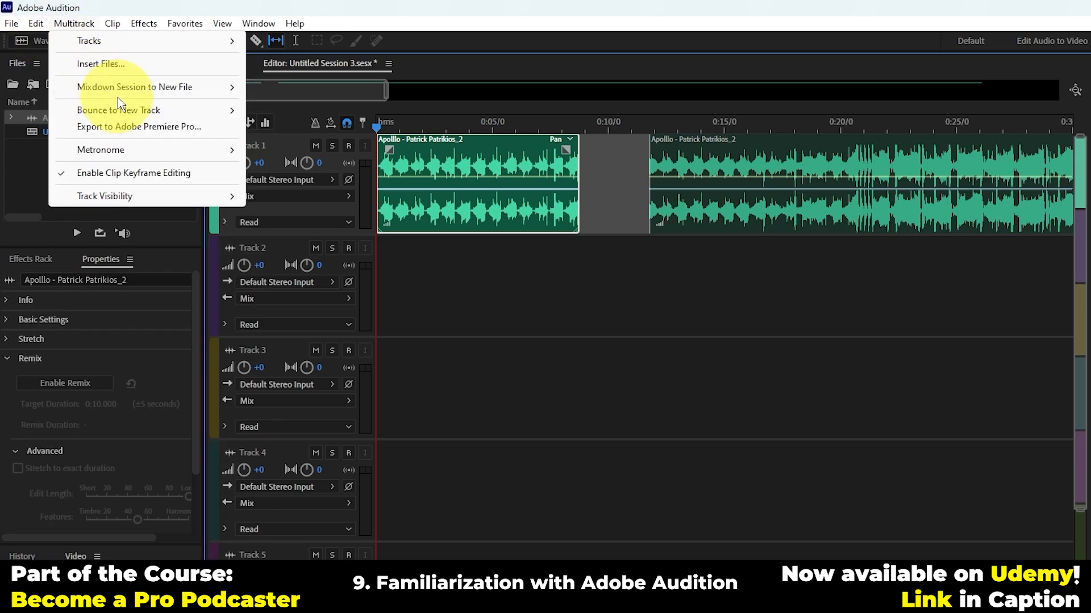
mouse_move(141, 97)
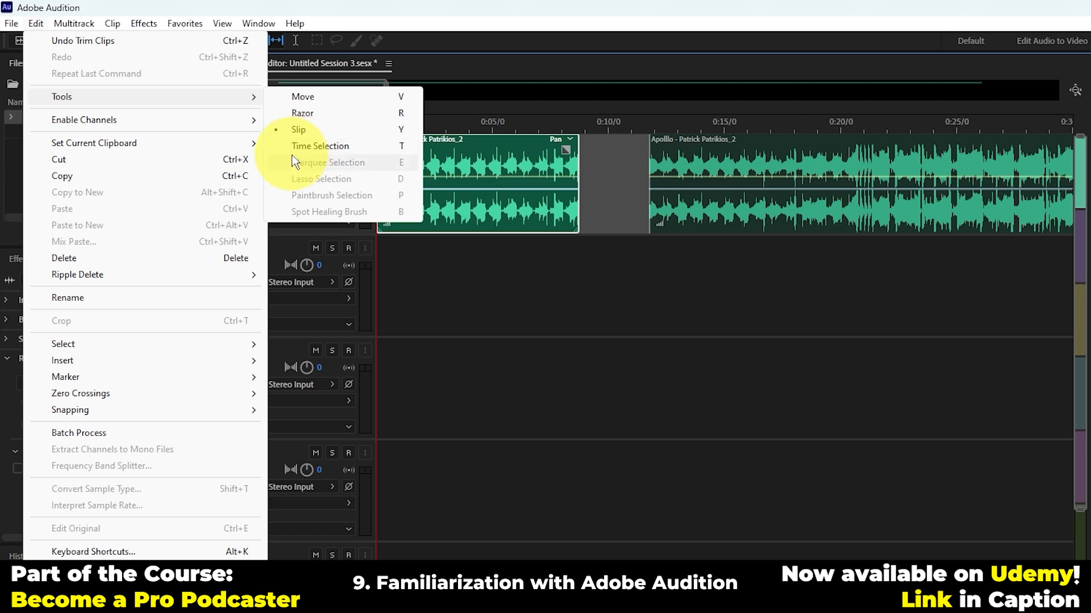
click(428, 280)
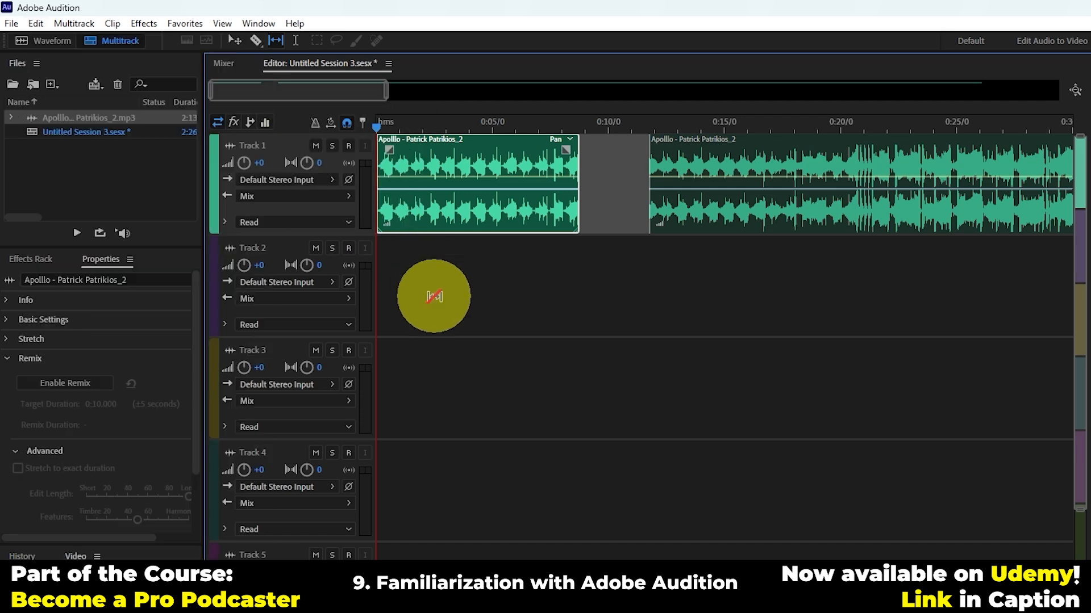
click(39, 24)
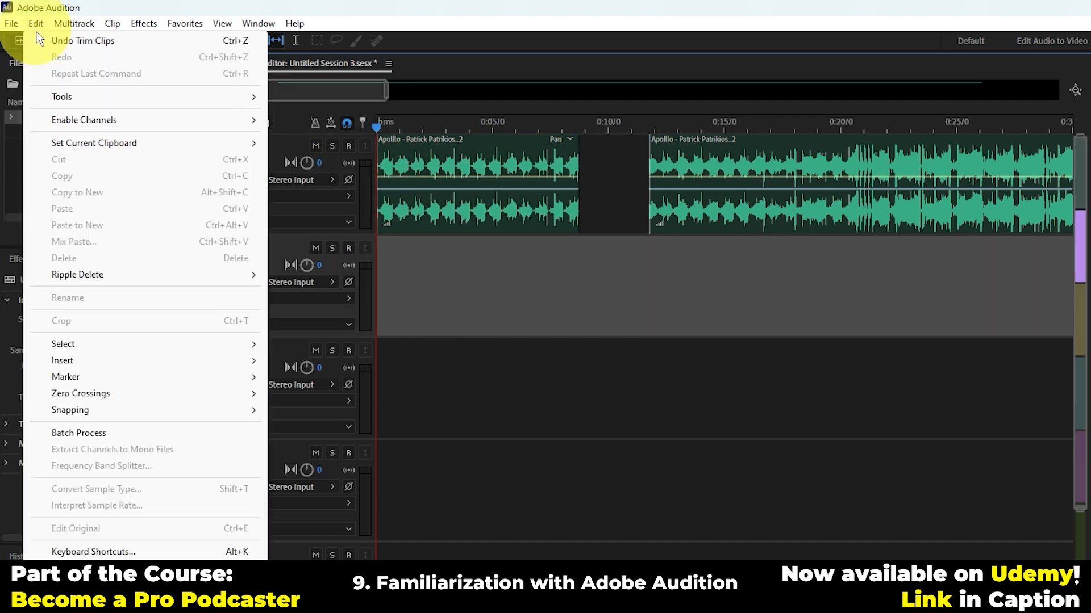
mouse_move(81, 124)
mouse_move(159, 148)
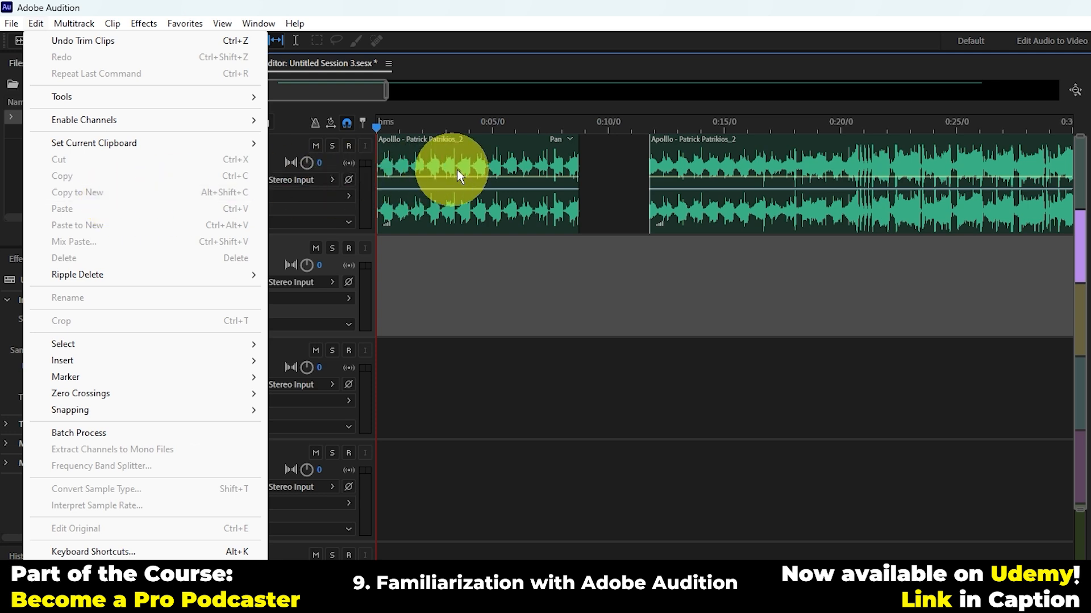
Step: Copy the first Track 1 clip and paste it at the start of Track 2
click(474, 165)
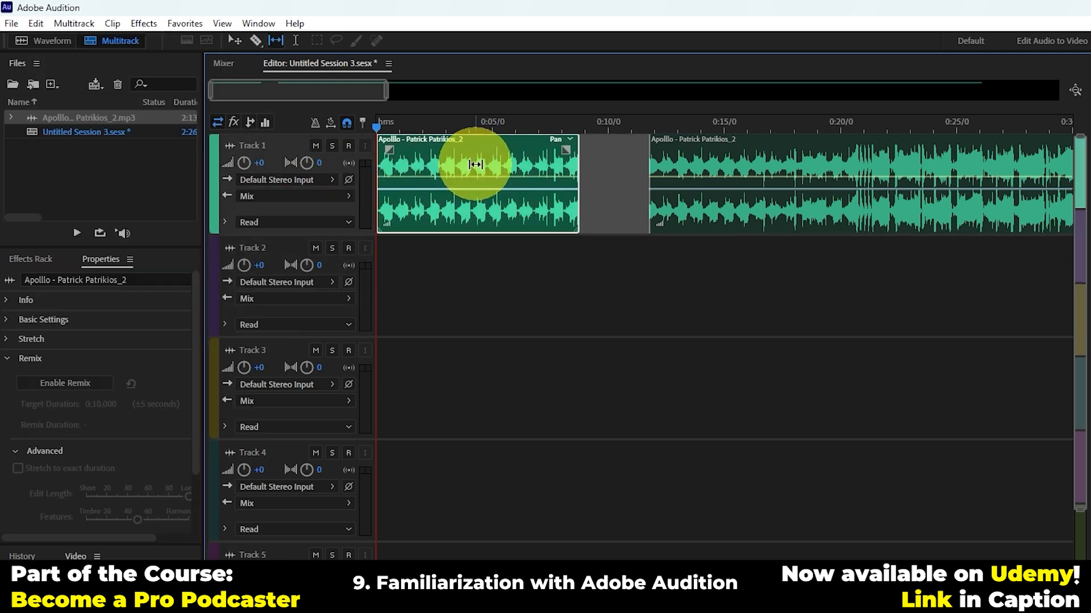
click(518, 276)
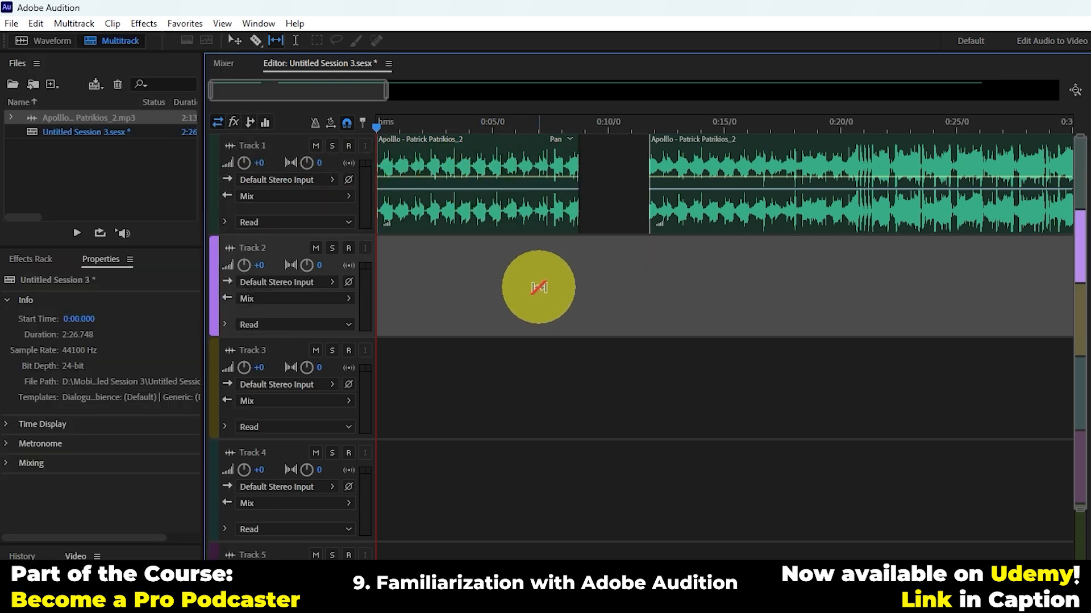
key(ctrl+v)
key(ctrl+z)
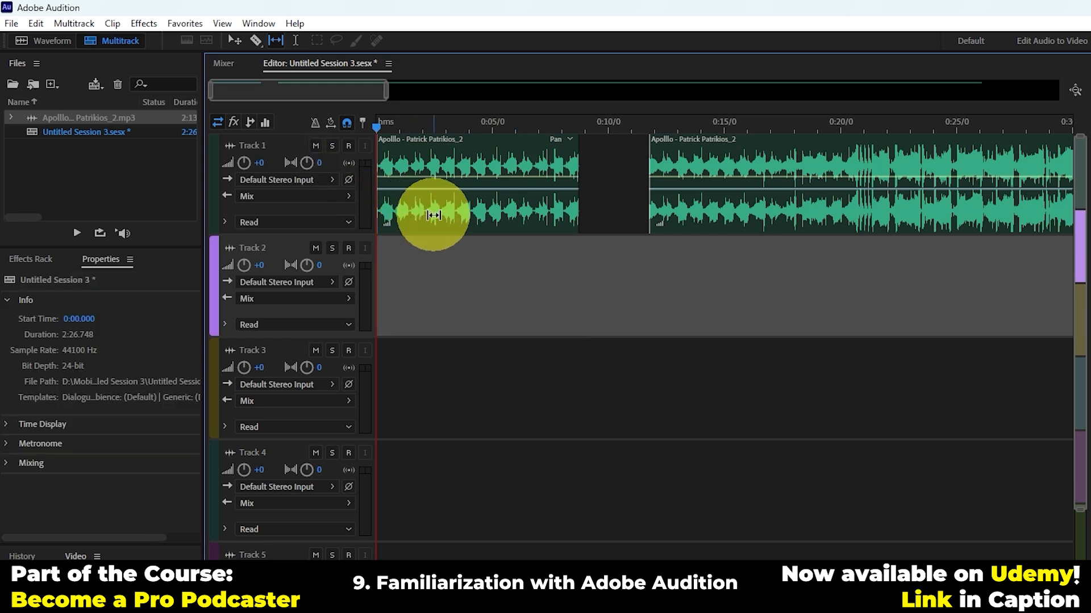
key(ctrl+v)
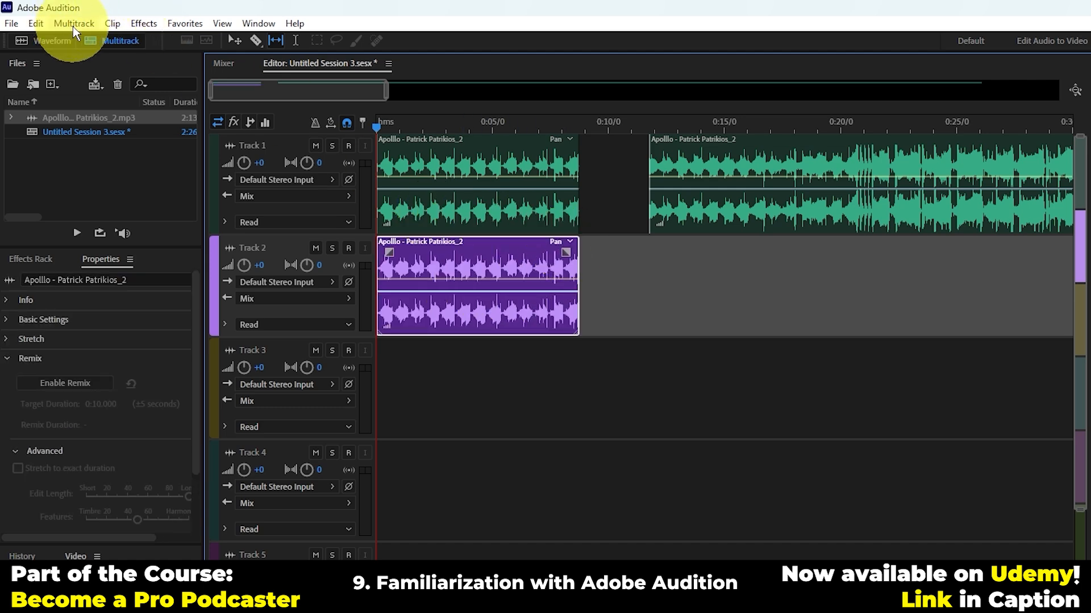
Step: Rename the clip on Track 2 to Apolllo
click(45, 23)
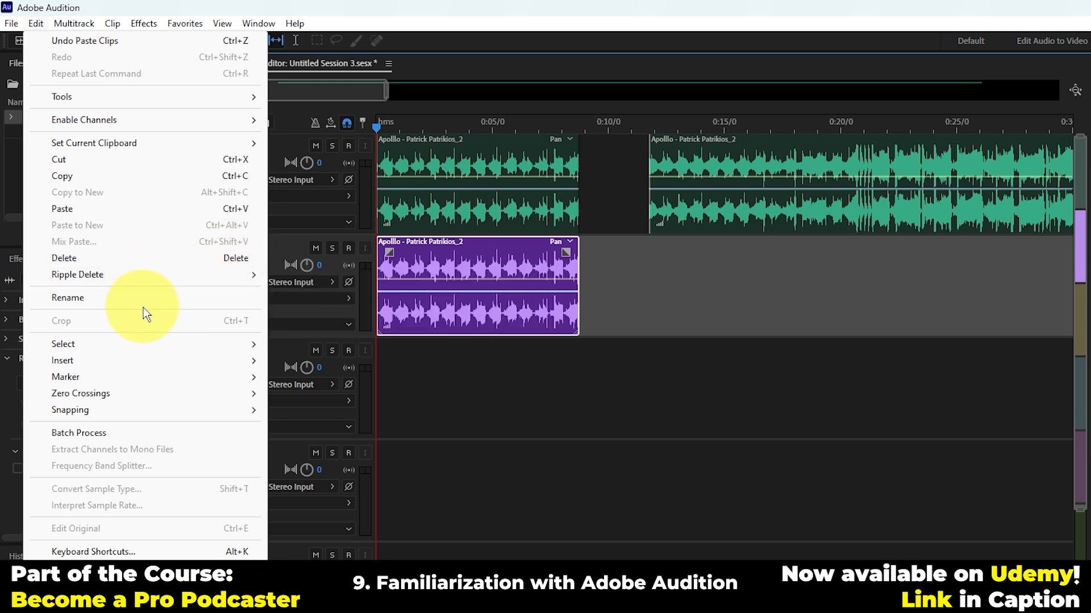
click(130, 297)
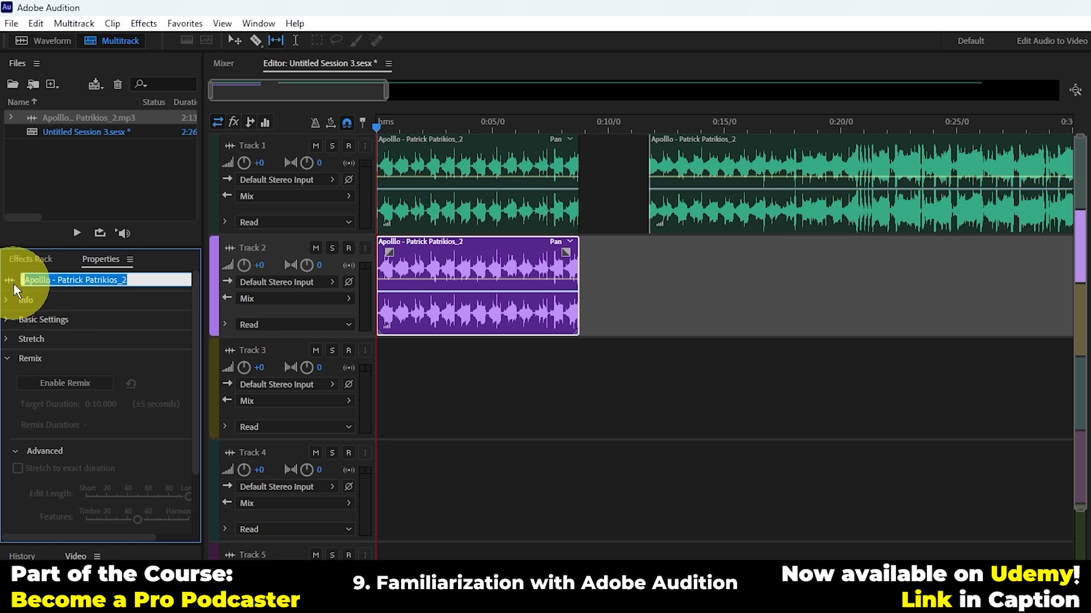
key(Return)
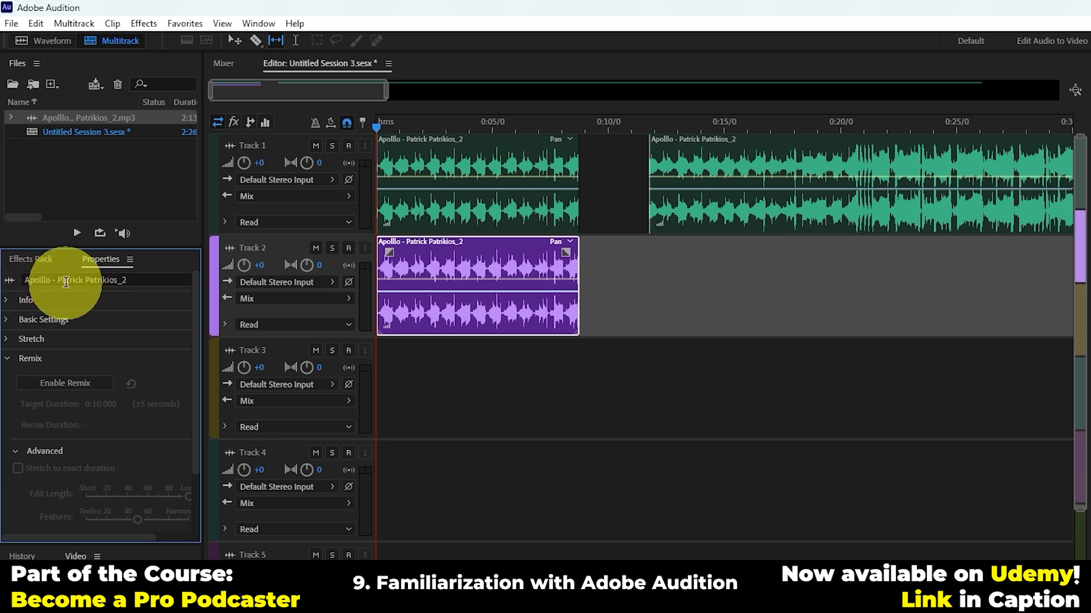
click(169, 279)
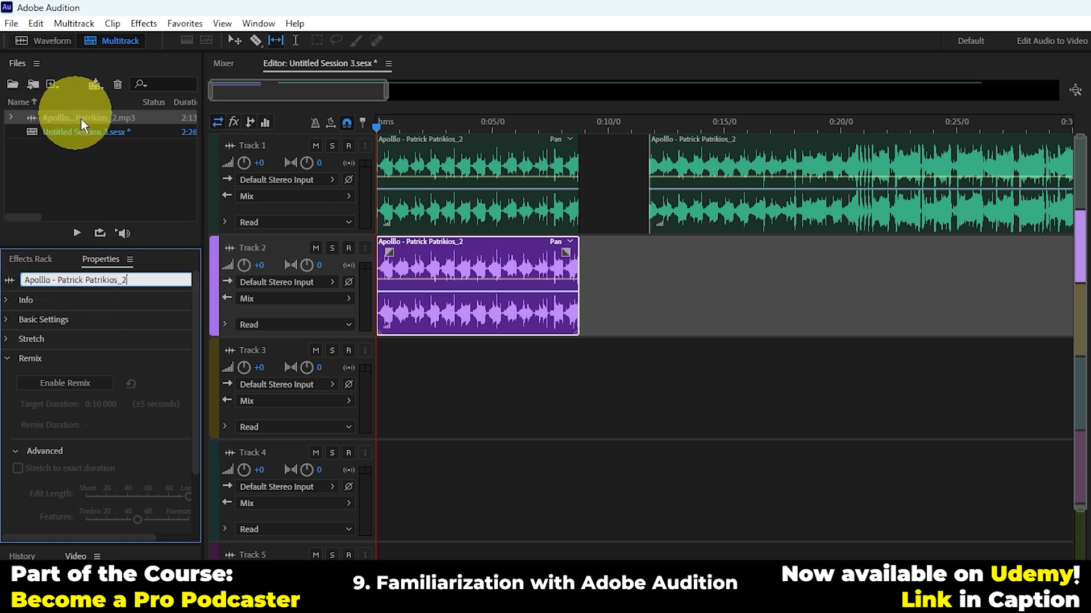
key(BackSpace)
key(BackSpace)
key(BackSpace)
key(BackSpace)
key(BackSpace)
key(BackSpace)
key(BackSpace)
key(BackSpace)
key(BackSpace)
key(BackSpace)
key(BackSpace)
key(BackSpace)
key(BackSpace)
key(BackSpace)
key(BackSpace)
key(BackSpace)
key(BackSpace)
key(BackSpace)
key(BackSpace)
key(BackSpace)
key(BackSpace)
key(BackSpace)
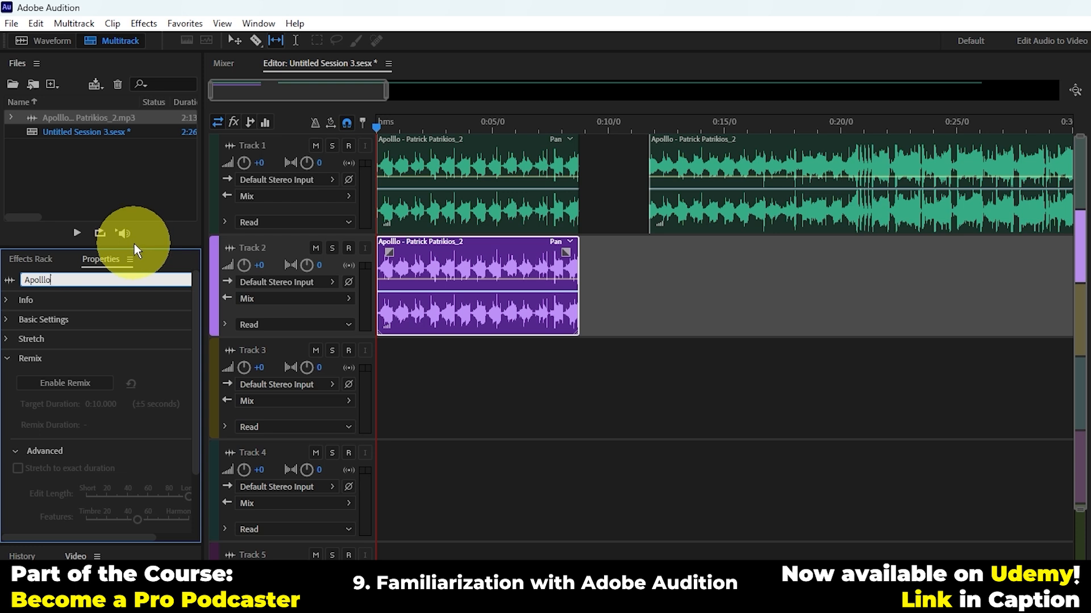
key(Return)
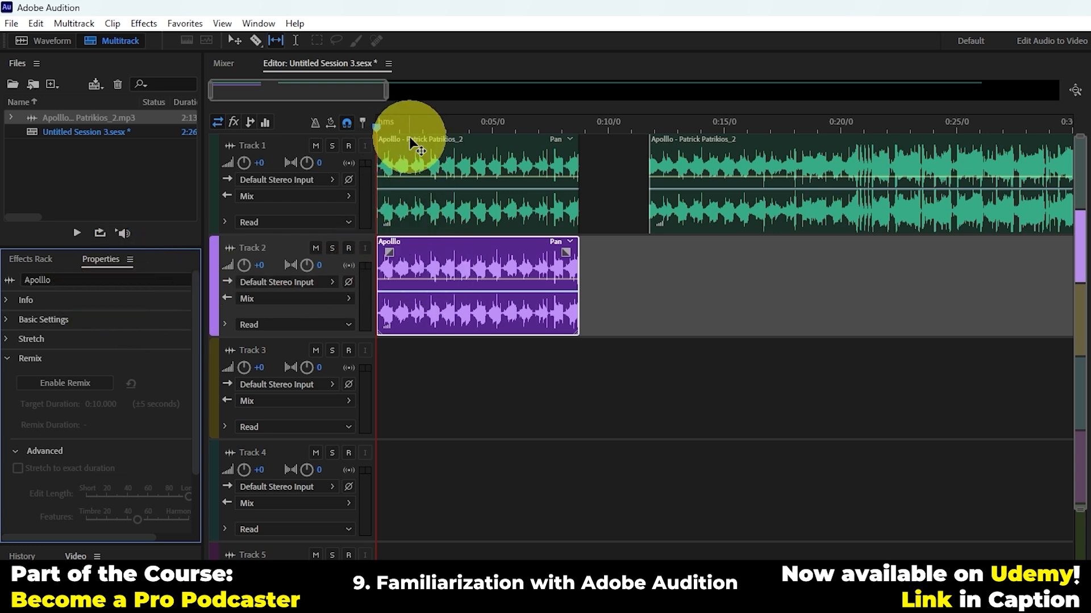
Step: Select the first Track 1 clip, and extend the selection to every clip in the session
click(432, 168)
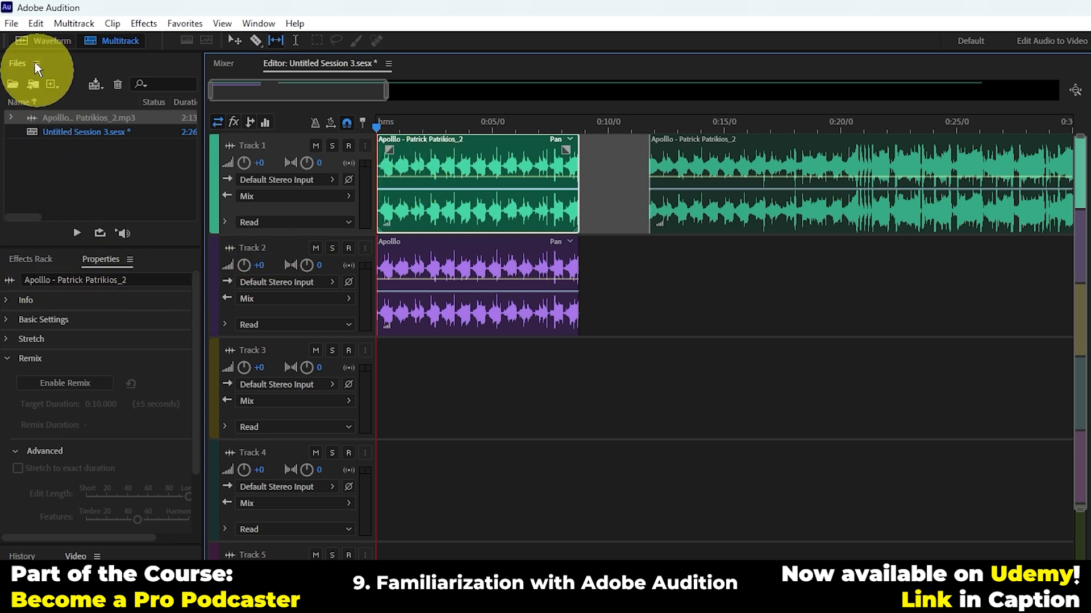
click(10, 26)
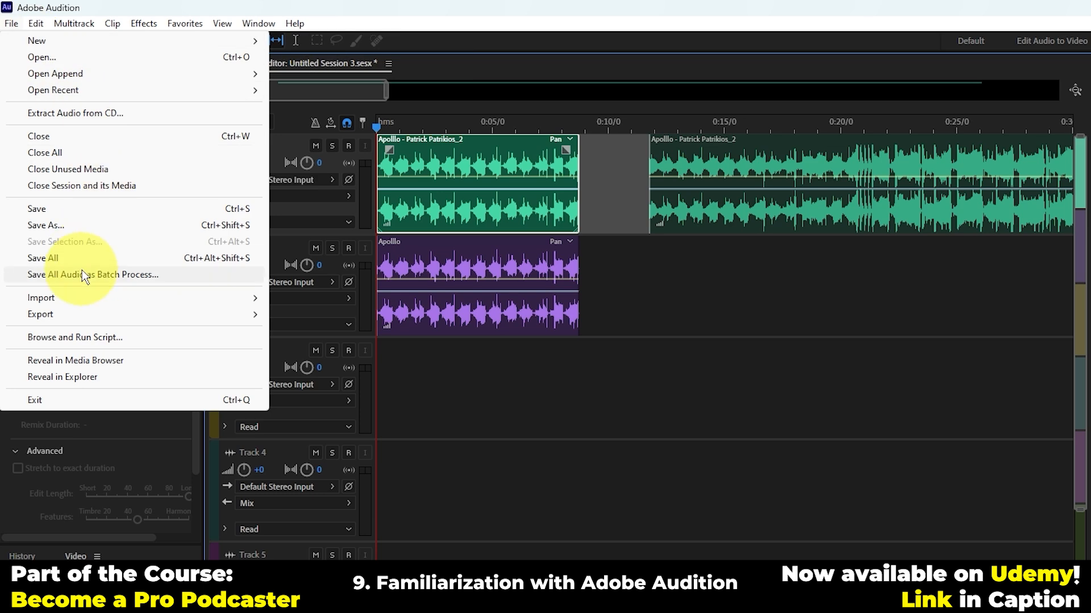
mouse_move(36, 23)
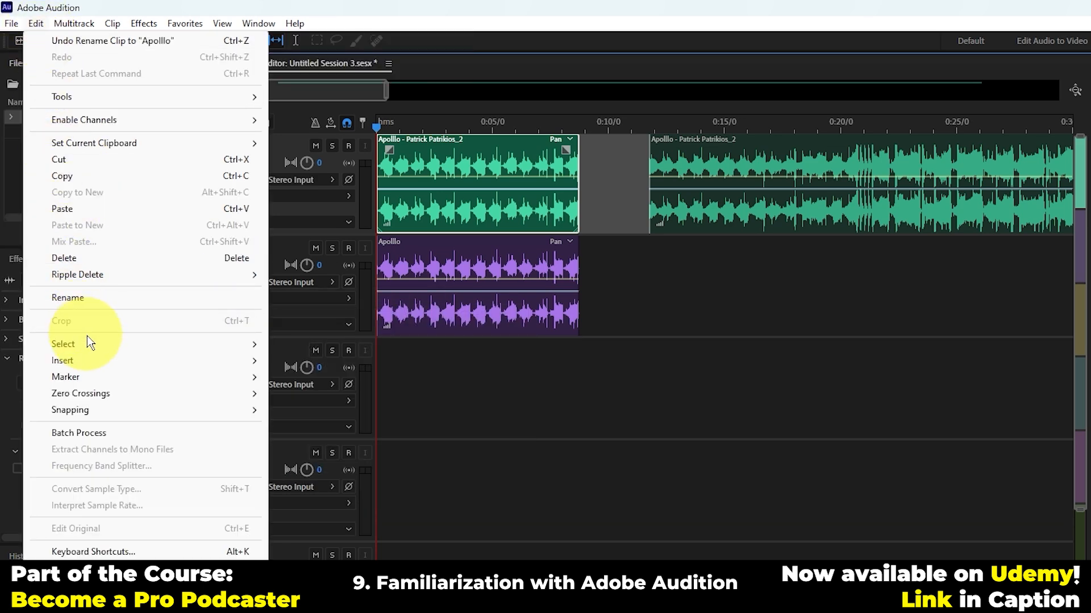
mouse_move(110, 346)
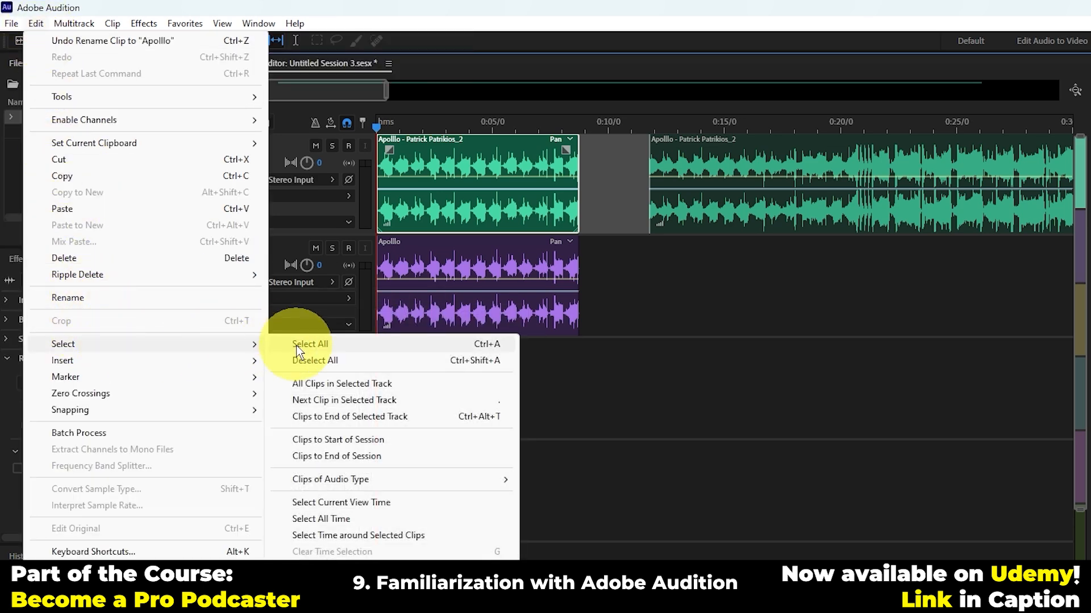
click(344, 345)
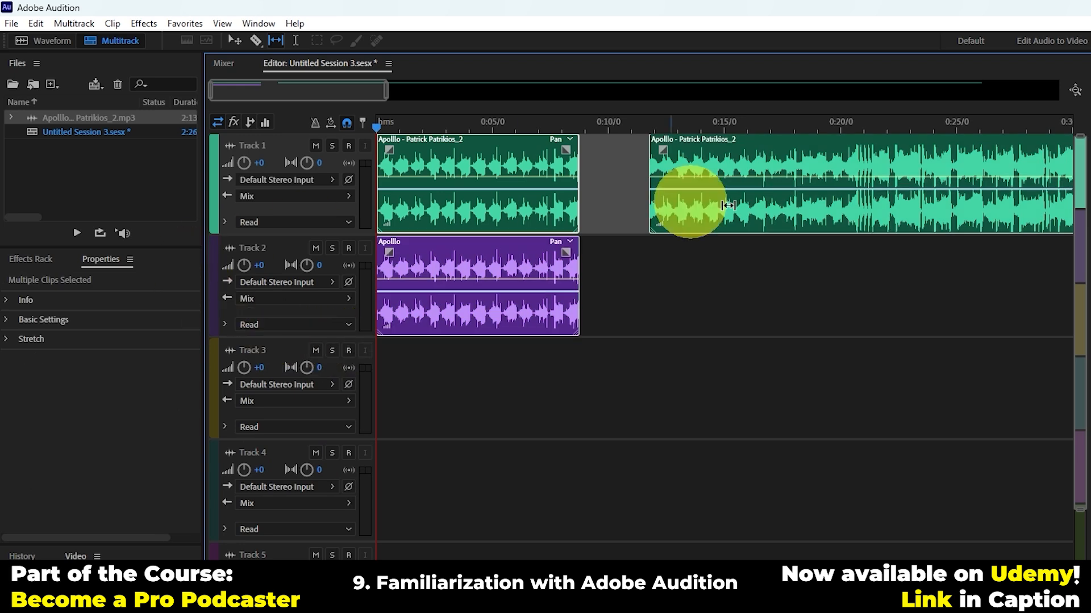
Step: Restrict the selection to all clips in Track 1, and clear it by making Track 2 active
click(12, 23)
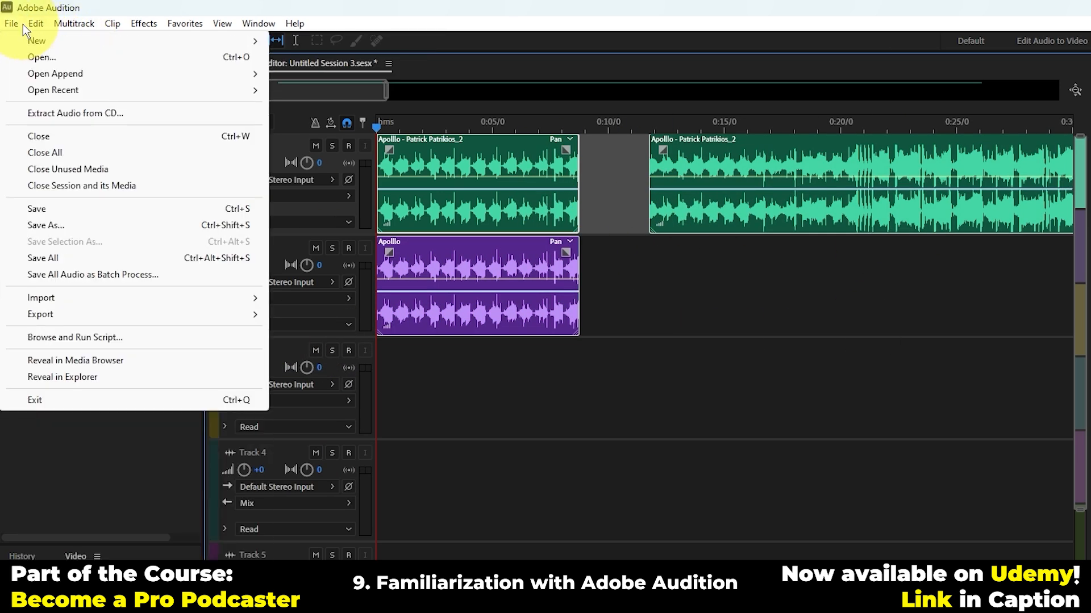
mouse_move(35, 25)
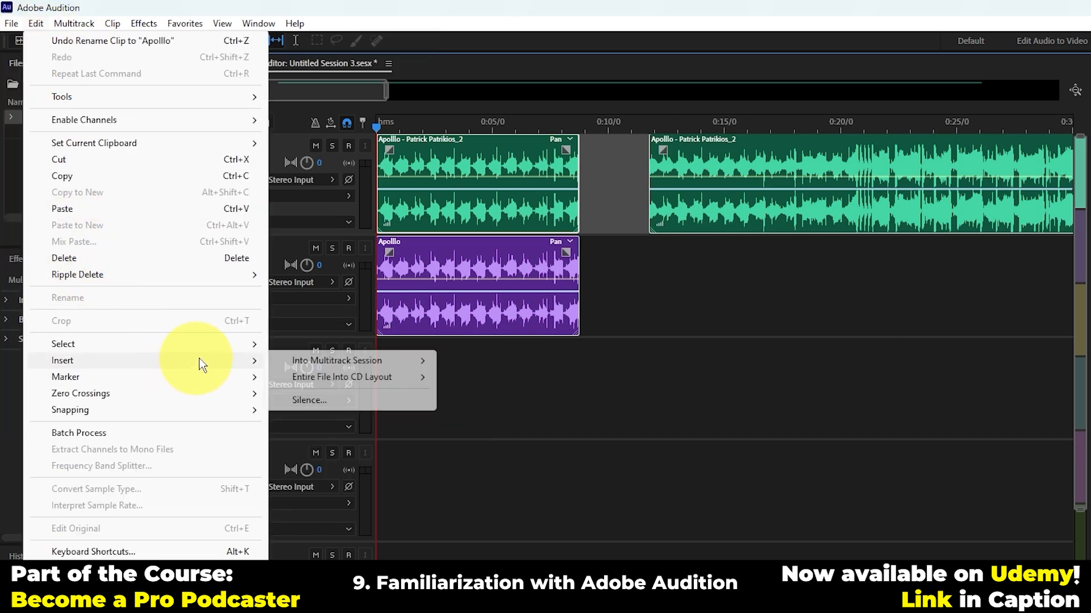
mouse_move(250, 344)
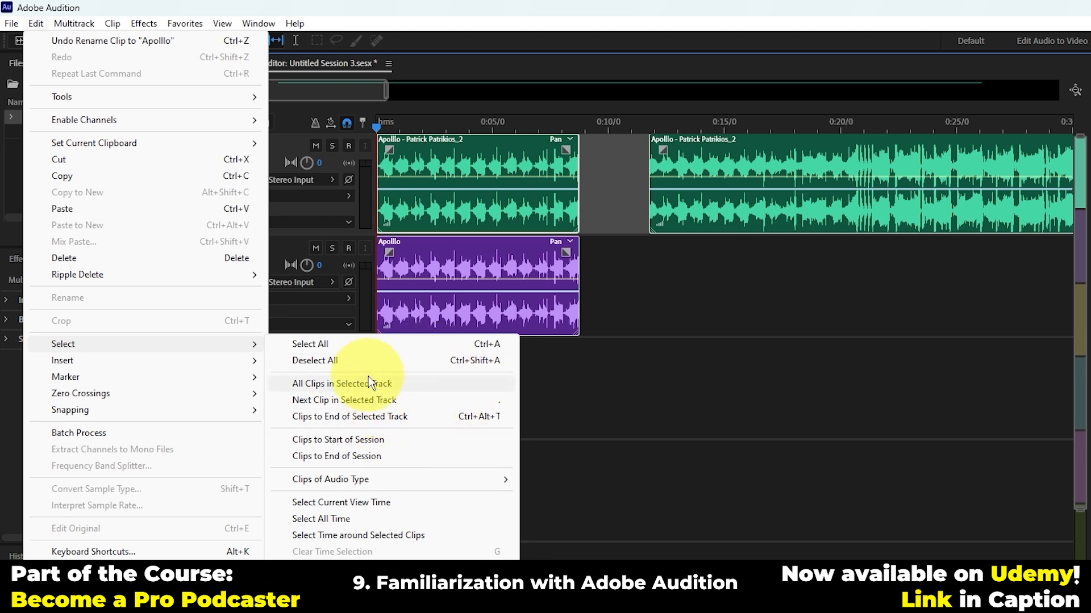
click(438, 387)
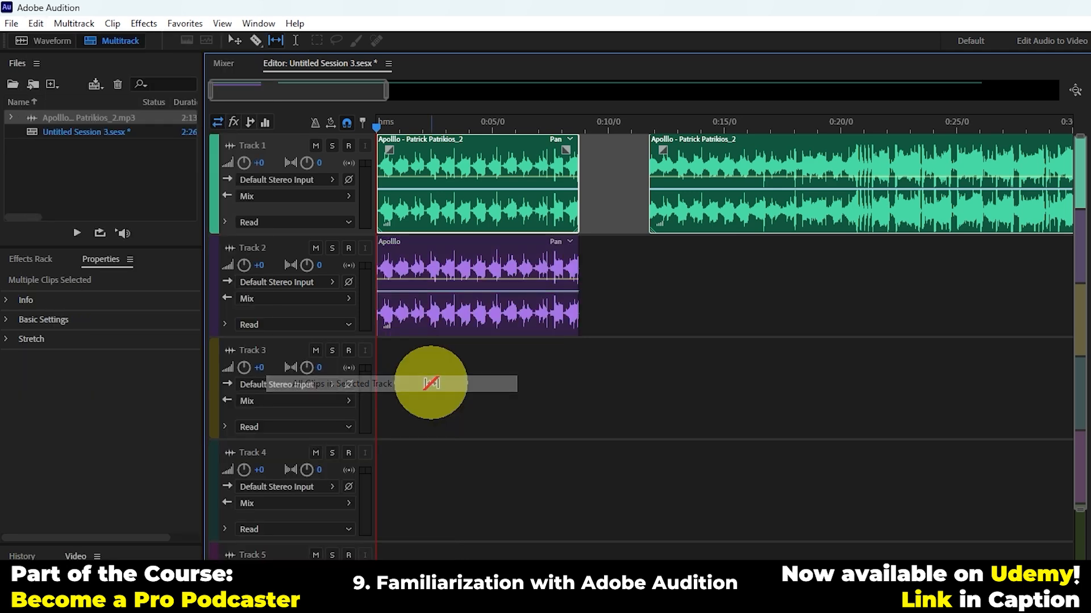
click(645, 292)
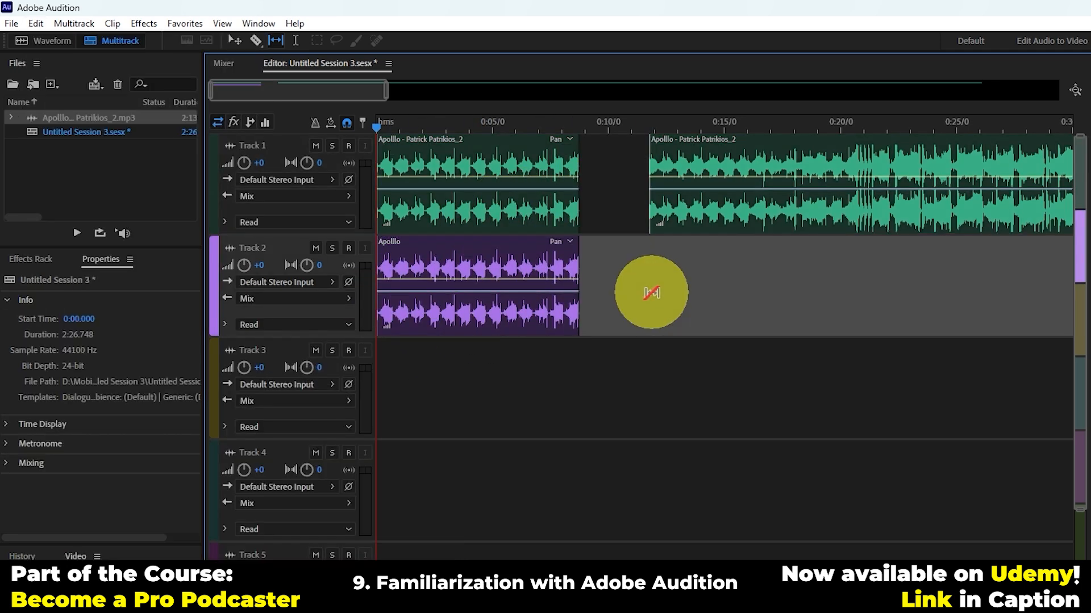
Step: Add a cue marker at the session start and move it to about 0:14 on the timeline
click(43, 21)
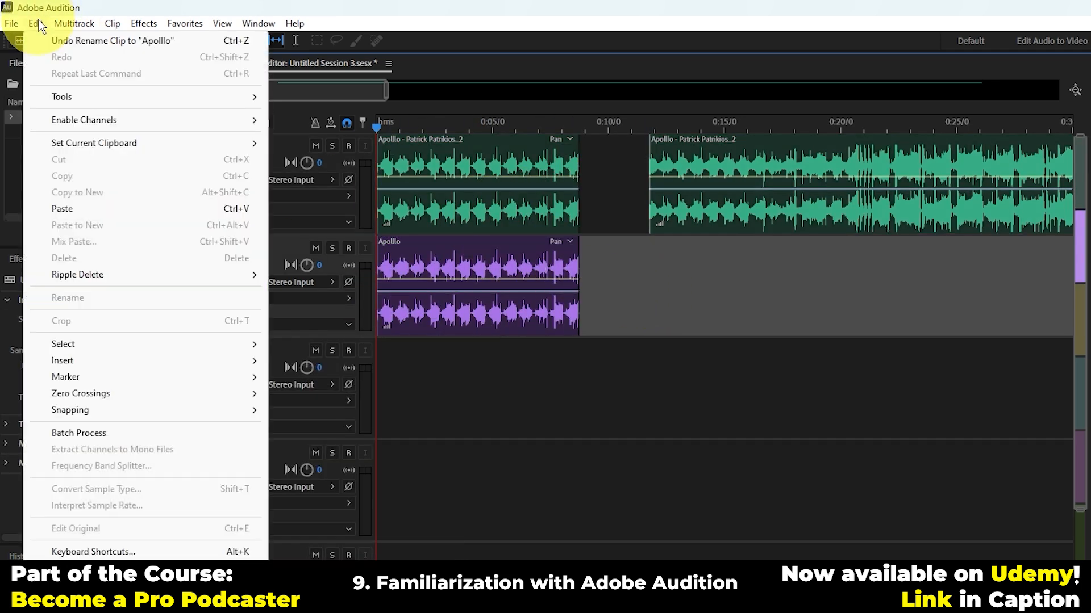
mouse_move(168, 343)
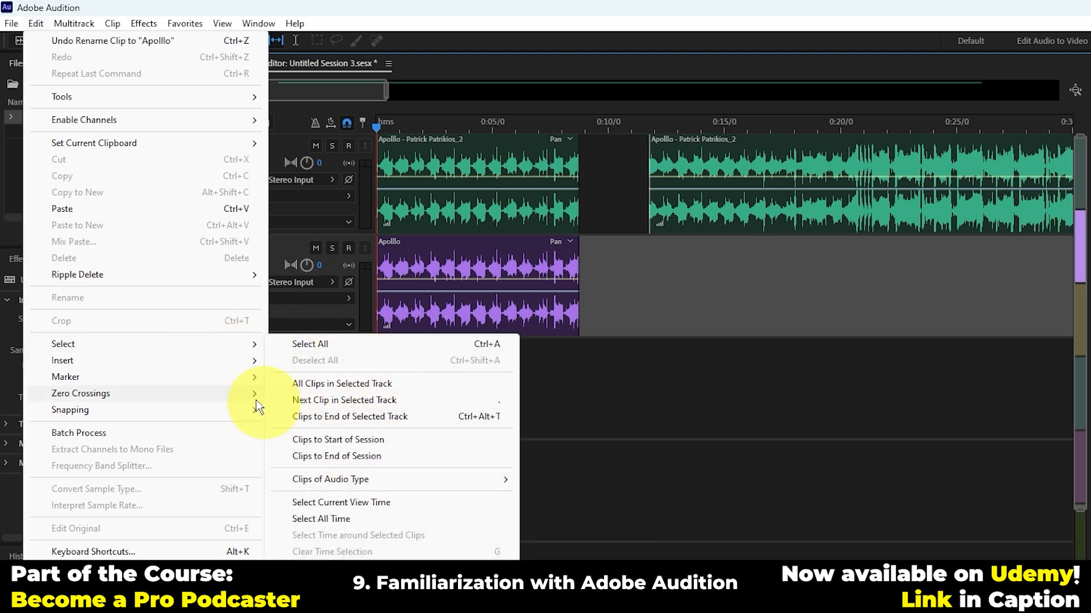
mouse_move(143, 361)
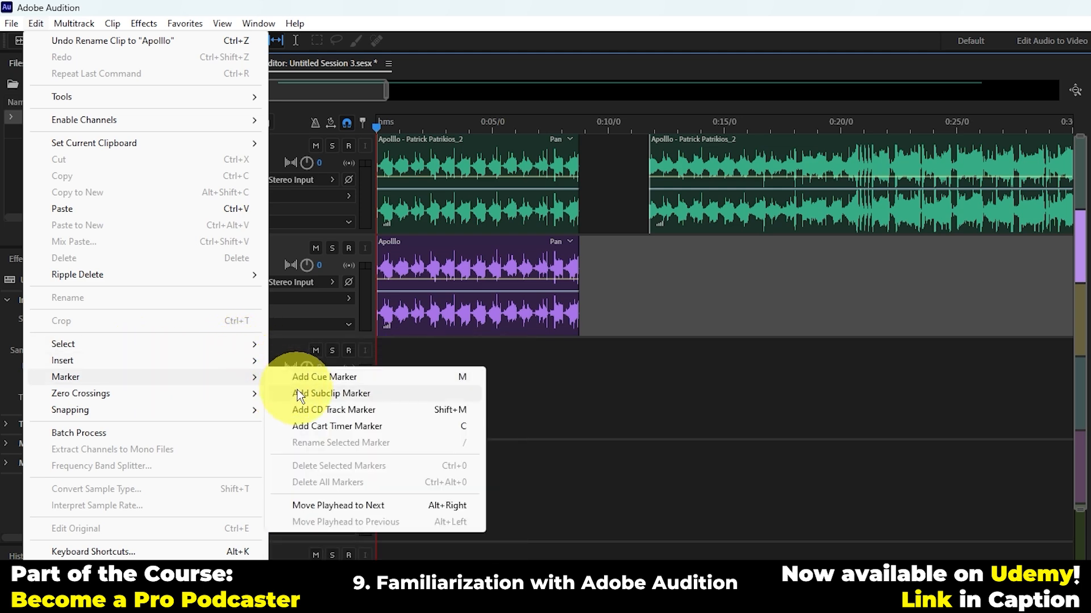
mouse_move(363, 360)
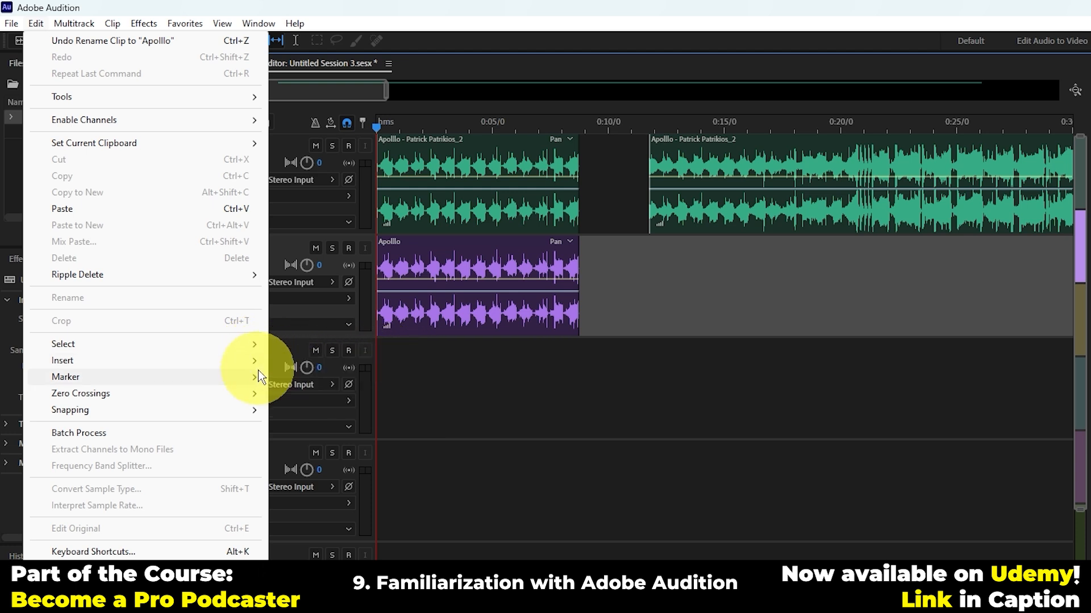
mouse_move(188, 387)
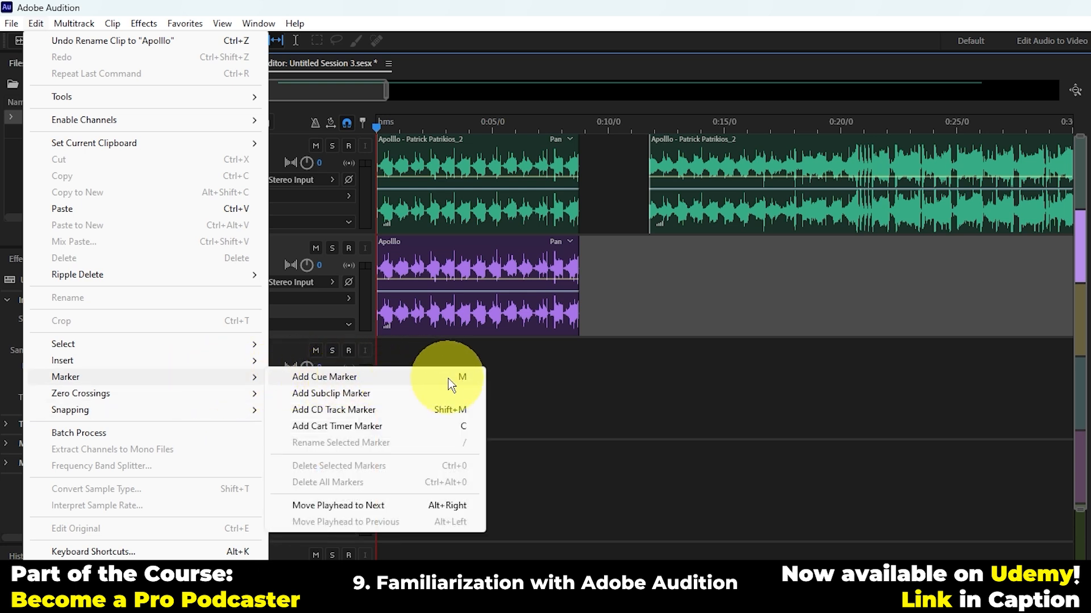
click(398, 377)
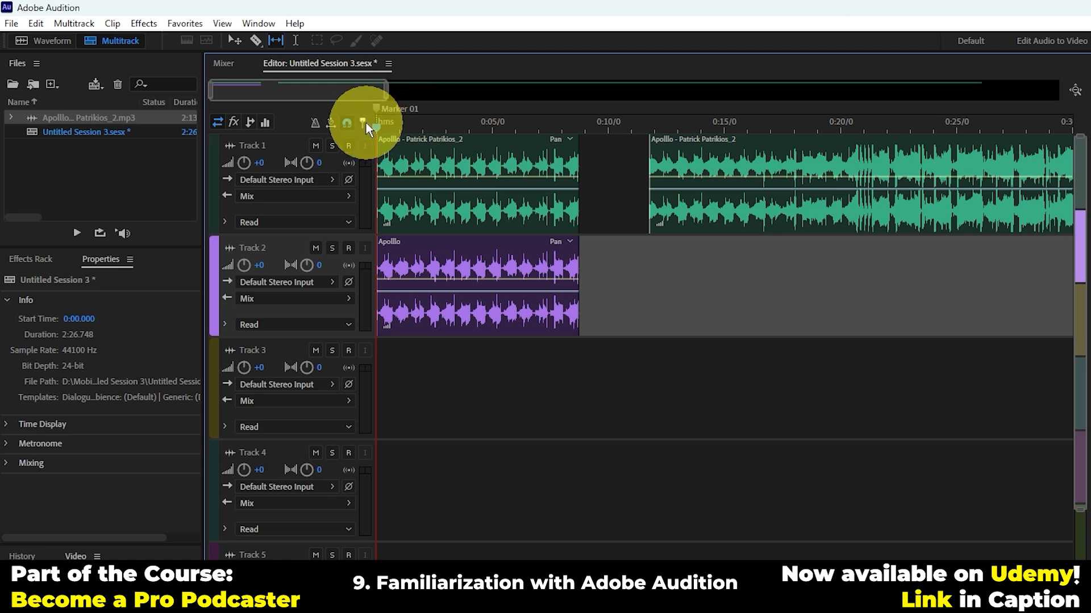
mouse_move(376, 108)
mouse_down()
mouse_move(580, 112)
mouse_move(589, 125)
mouse_move(701, 120)
mouse_up()
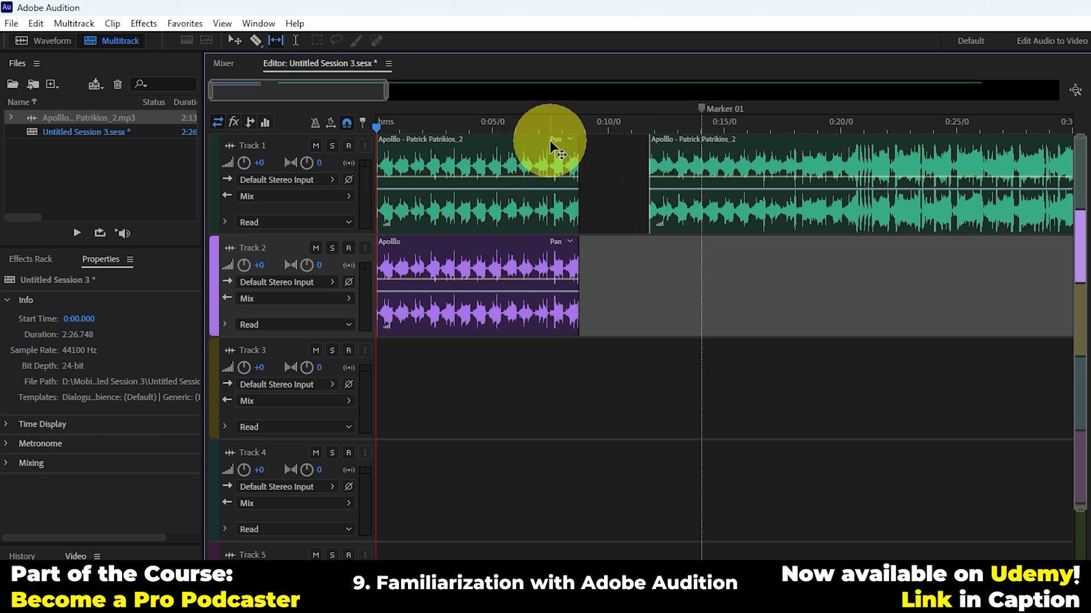
Step: Play the session from about 0:07 and add a second cue marker near the end of the first clip, at about 0:09
click(528, 120)
key(space)
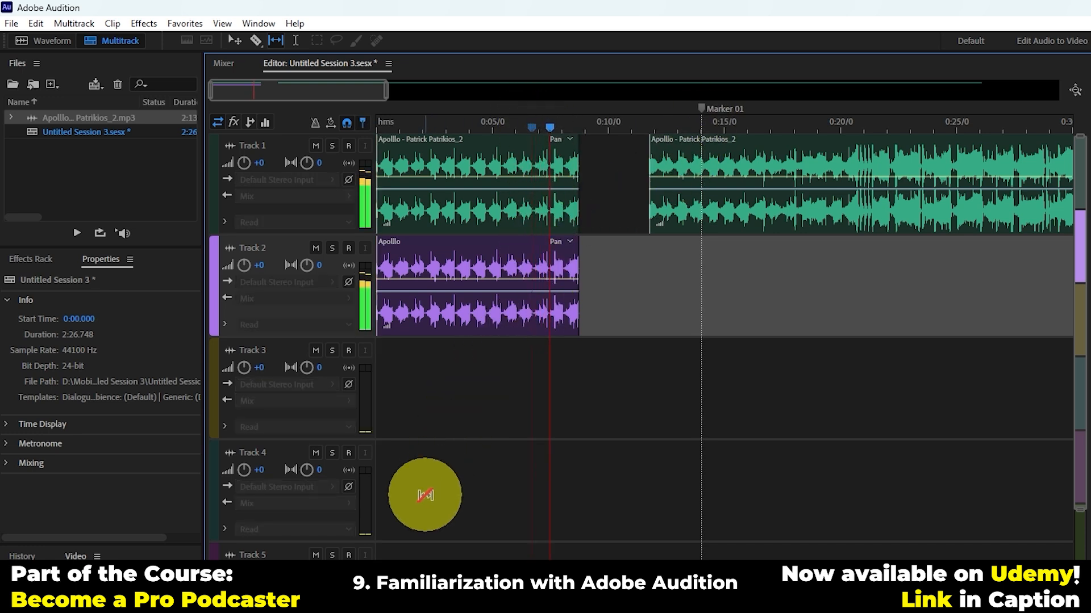
key(space)
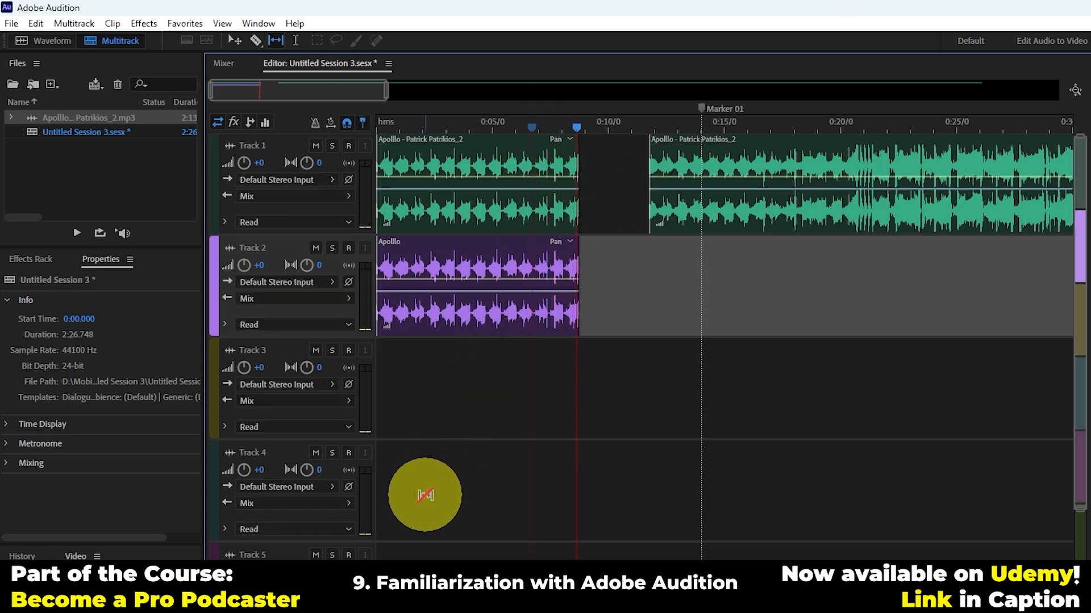
key(m)
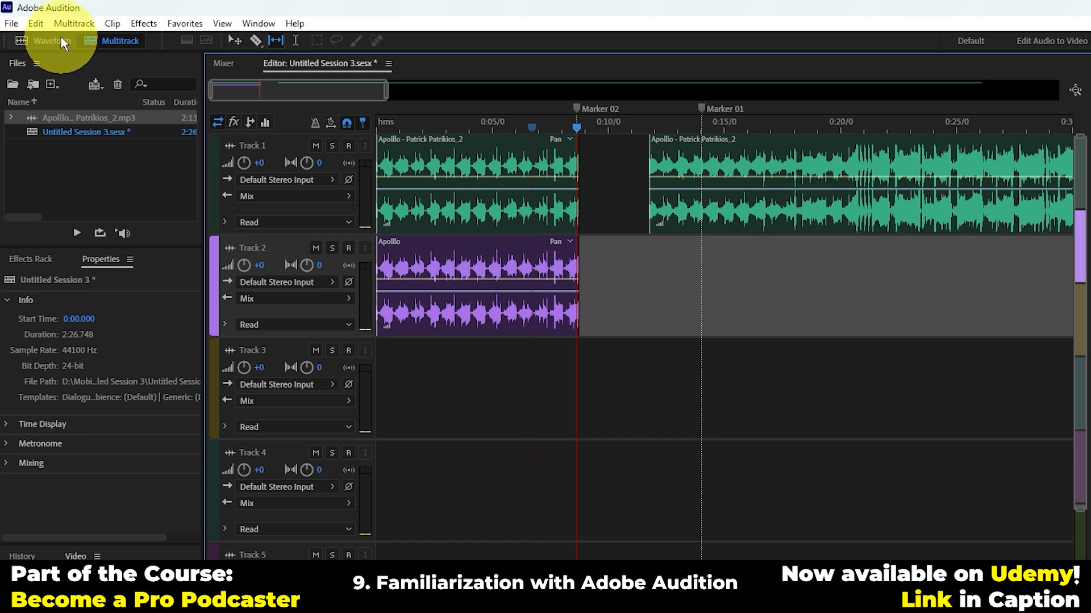
Step: Review the marker commands and the snapping options available for the session
click(34, 26)
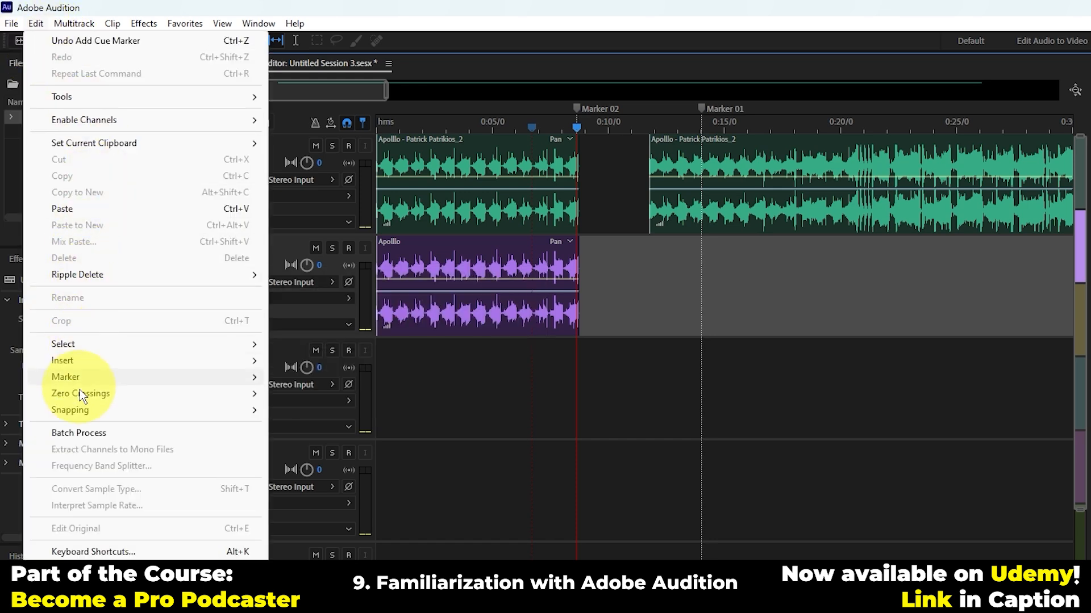
mouse_move(109, 376)
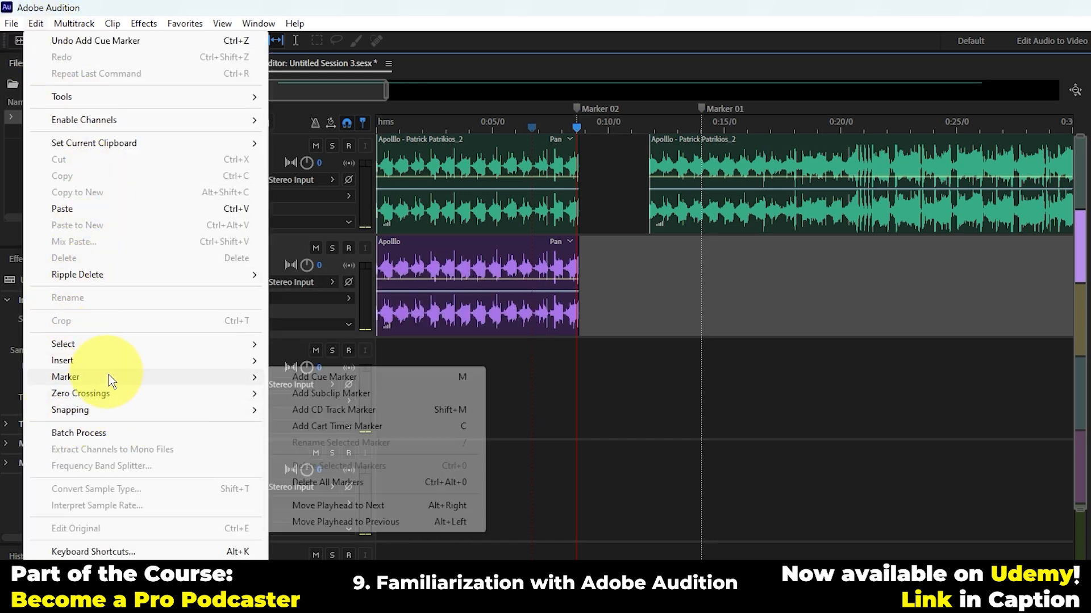
mouse_move(121, 398)
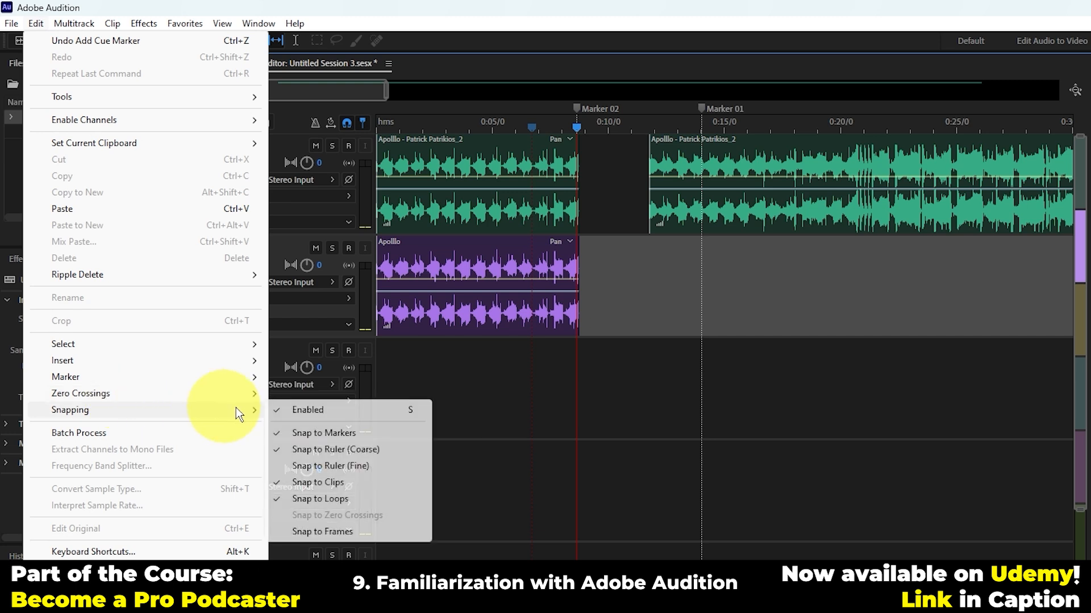
mouse_move(187, 408)
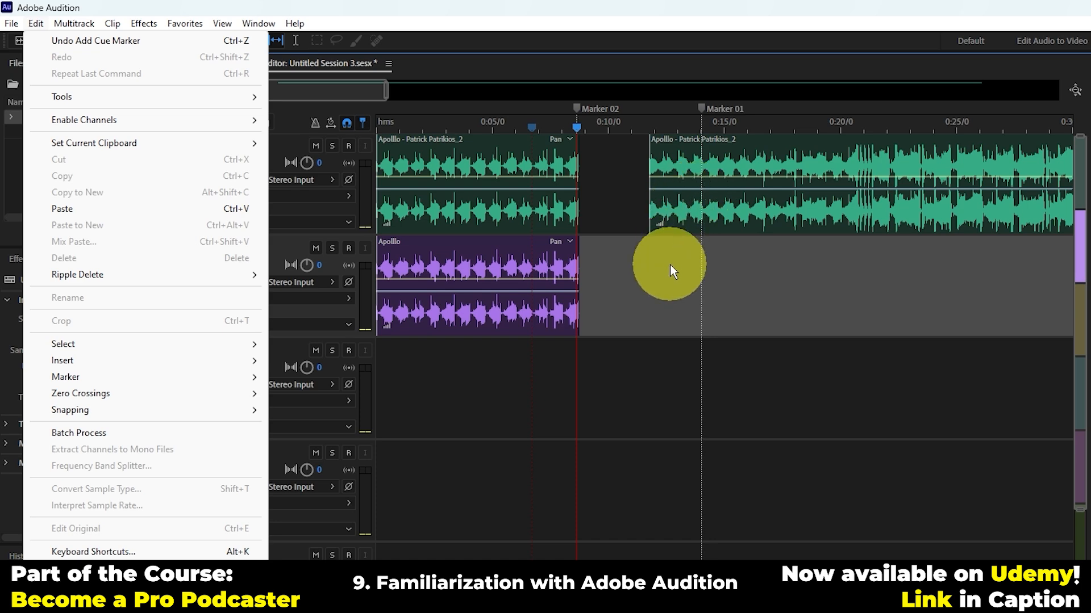
click(660, 279)
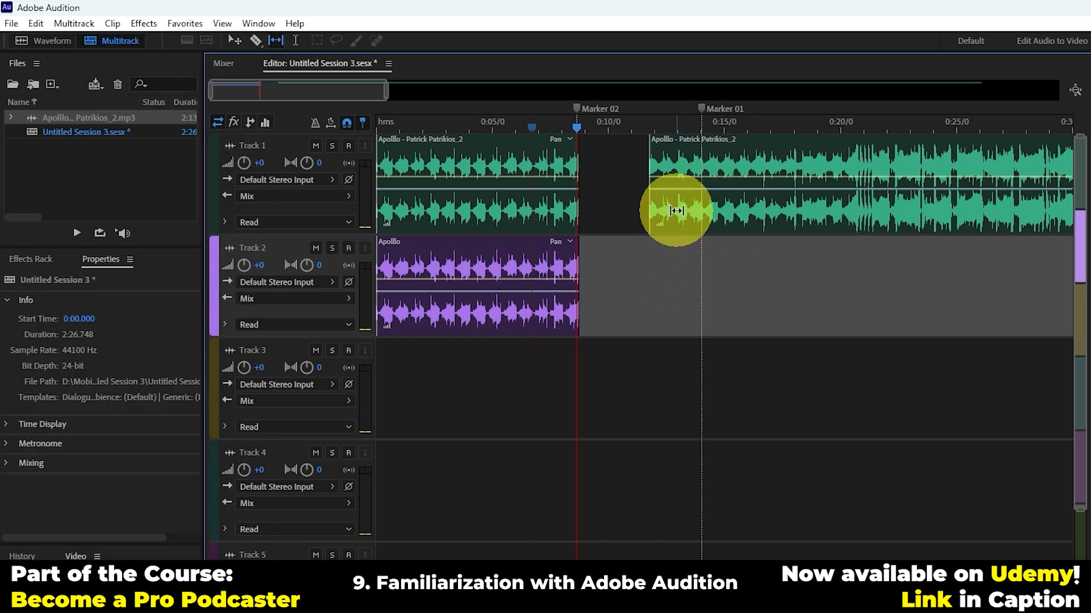
Step: Switch to the Move tool and shift the second Track 1 clip earlier on the timeline
key(v)
drag(739, 217, 774, 225)
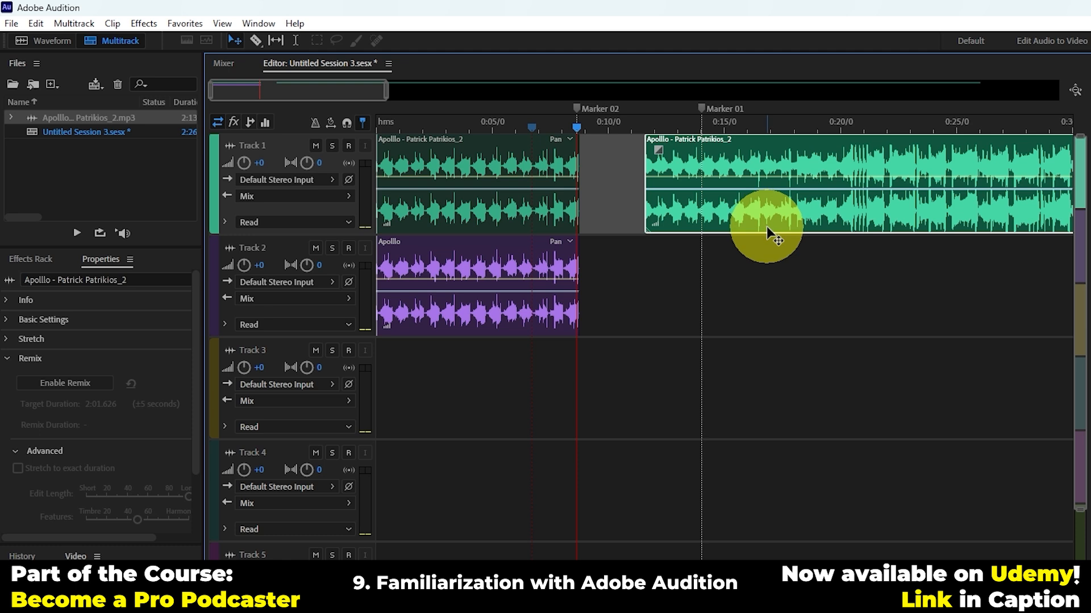
mouse_move(765, 226)
mouse_down()
mouse_move(694, 221)
mouse_move(707, 226)
mouse_move(687, 231)
mouse_move(704, 258)
mouse_move(688, 182)
mouse_move(715, 190)
mouse_move(700, 189)
mouse_move(723, 202)
mouse_move(722, 230)
mouse_move(740, 212)
mouse_move(730, 211)
mouse_move(776, 215)
mouse_up()
Step: Move Marker 02 to about 0:20 and snap the second Track 1 clip against the end of the first clip
click(503, 125)
drag(590, 111, 835, 109)
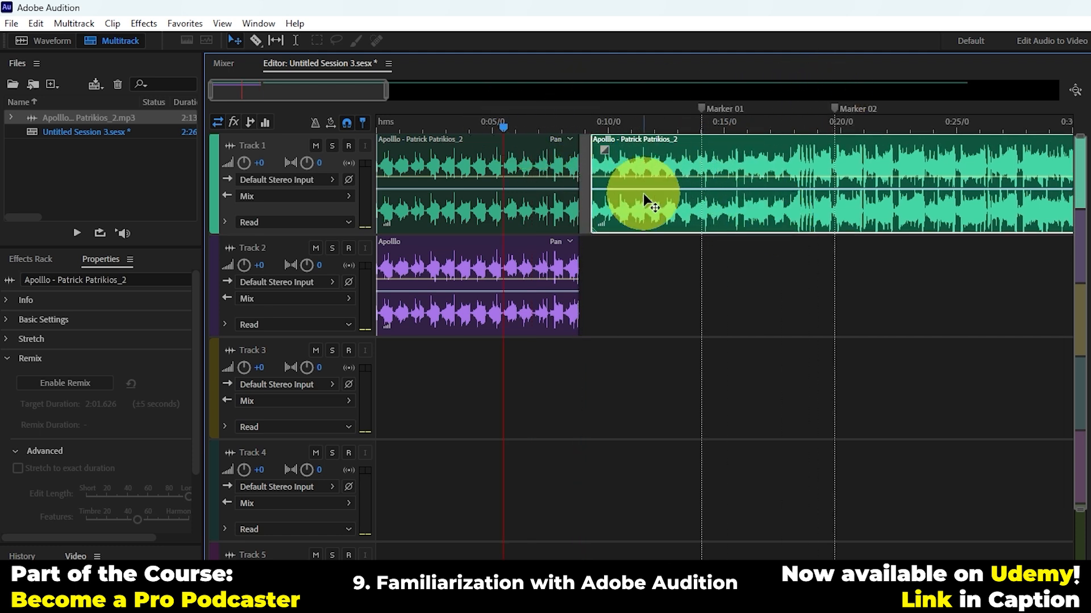
drag(662, 216, 651, 212)
Step: View the Keyboard Shortcuts layout and close it without changing any assignment
click(12, 23)
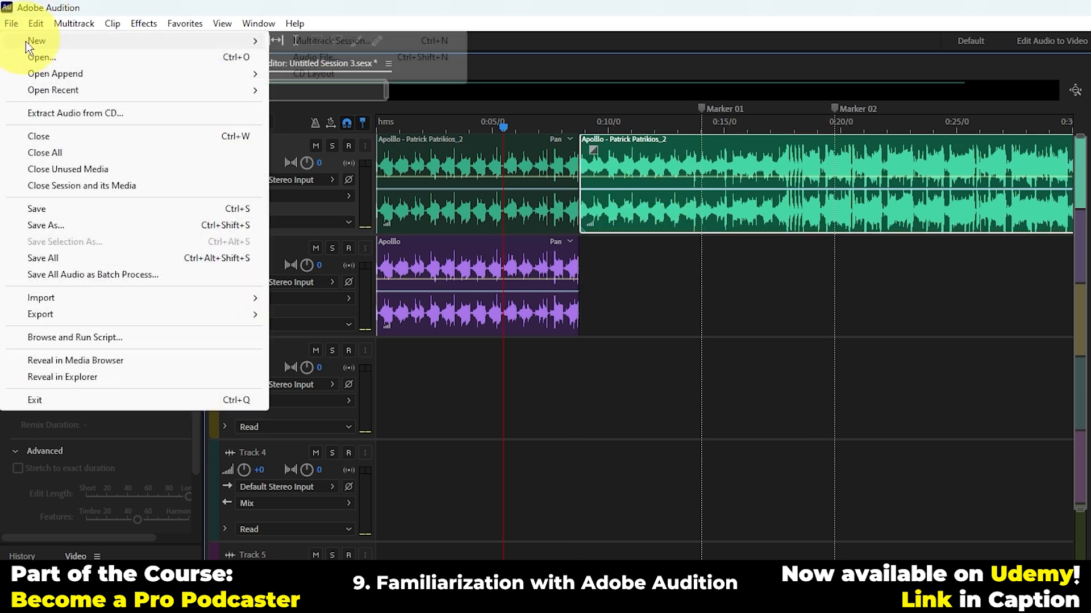
click(36, 26)
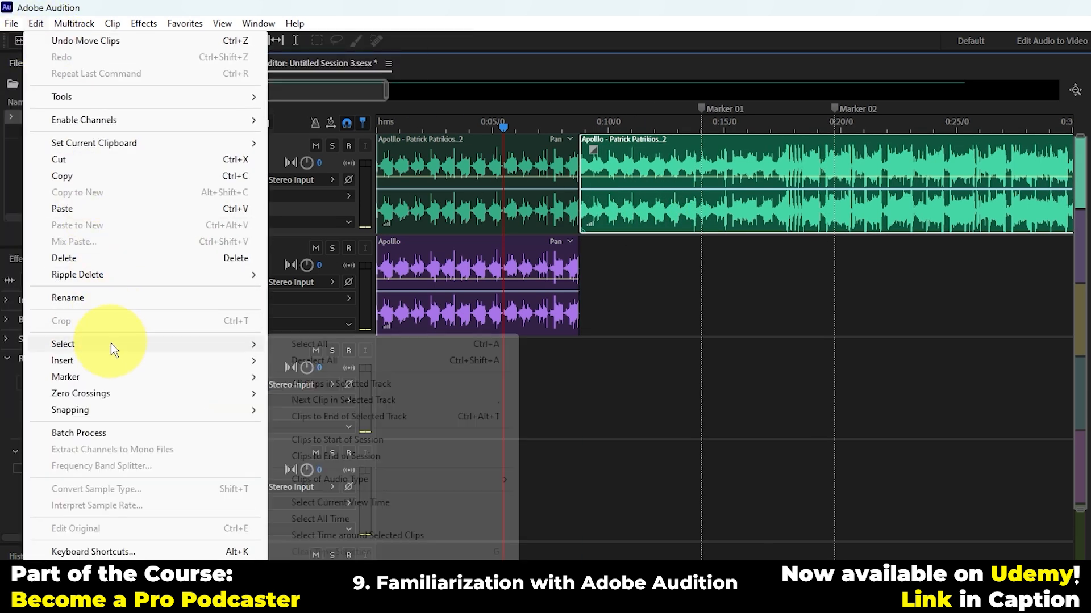
mouse_move(86, 409)
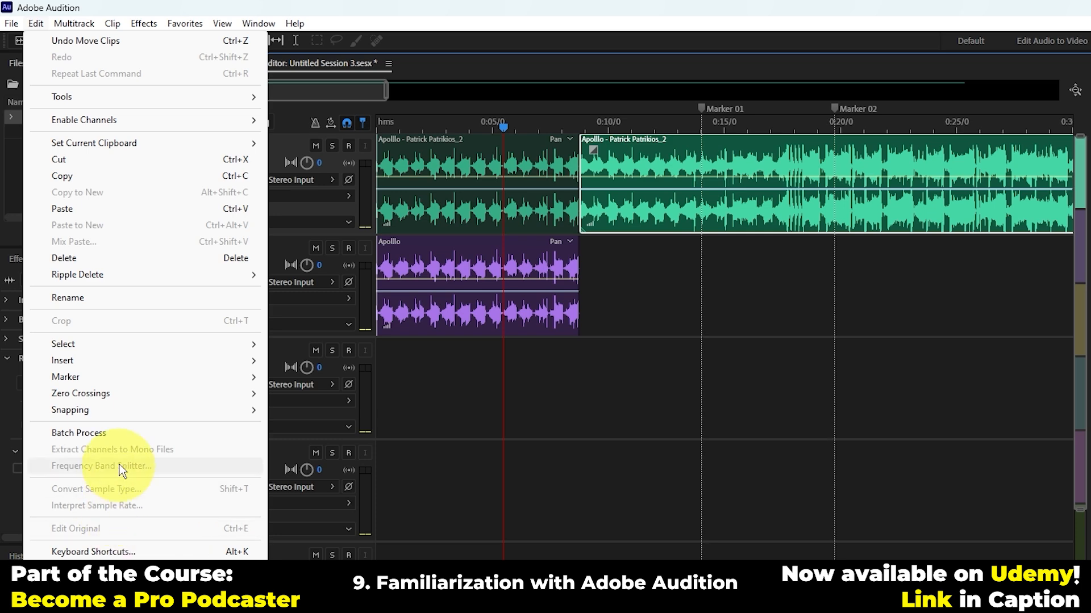
mouse_move(119, 568)
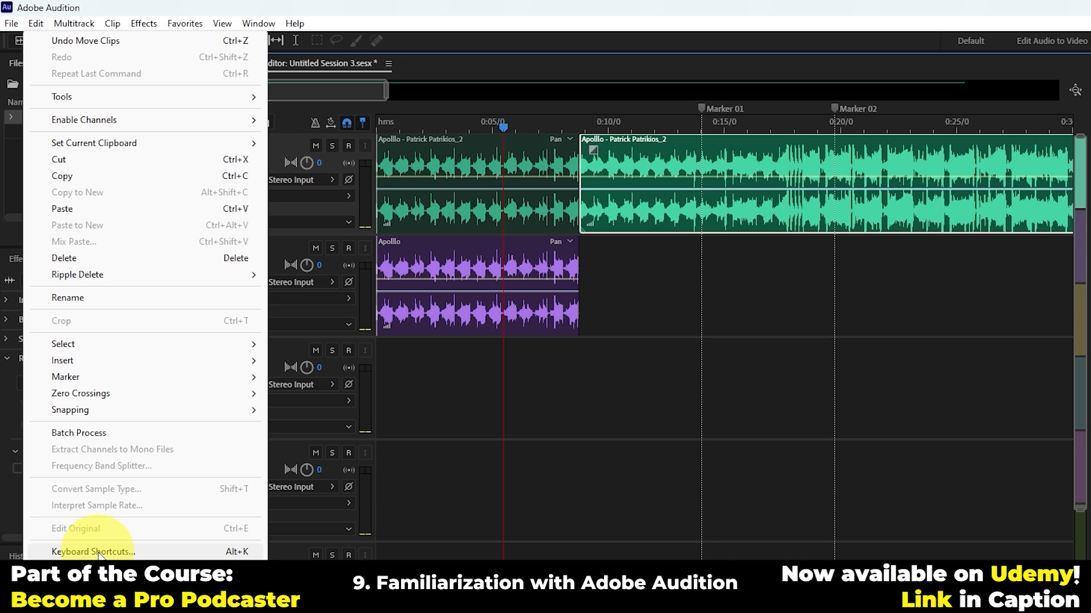
click(97, 552)
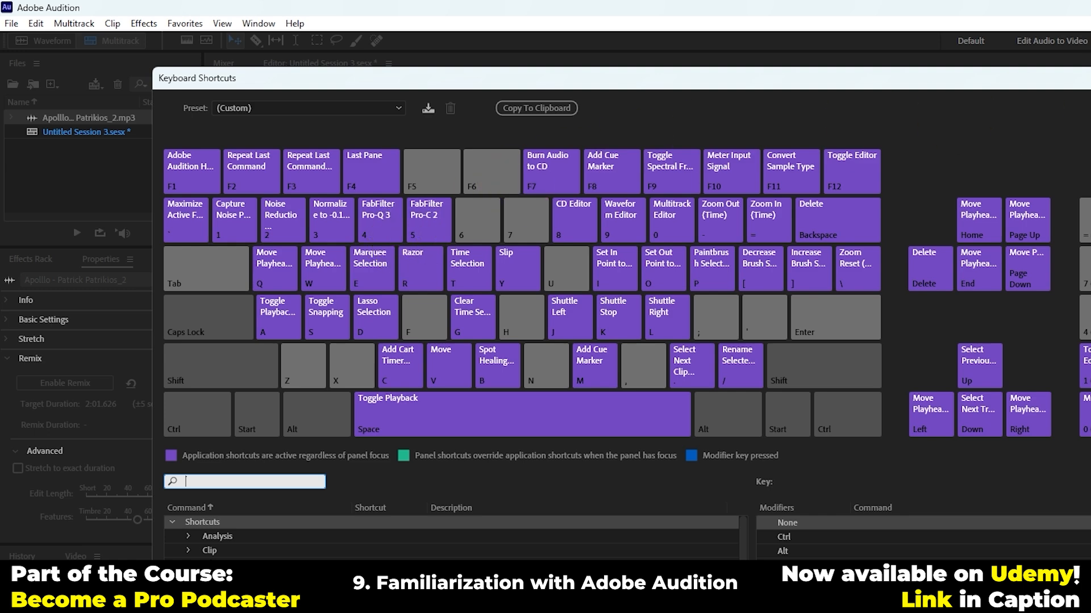
key(Escape)
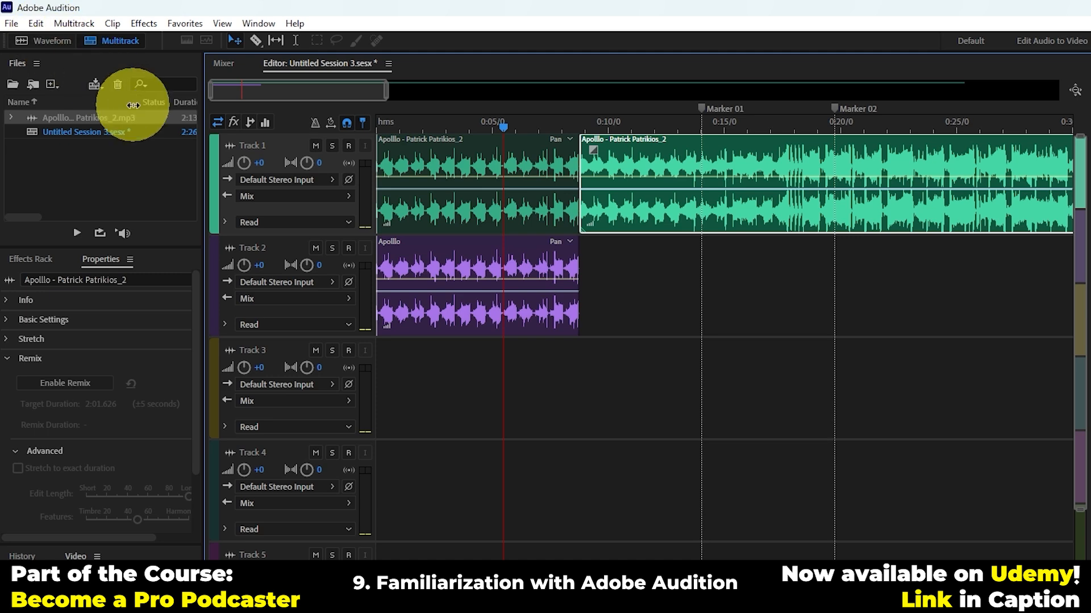
click(34, 23)
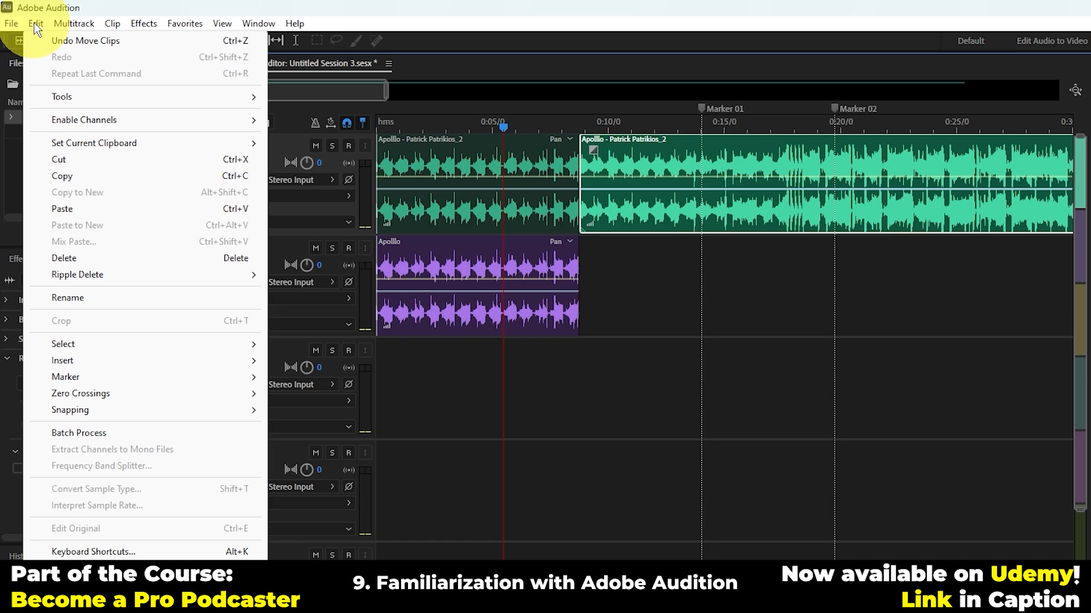
mouse_move(63, 26)
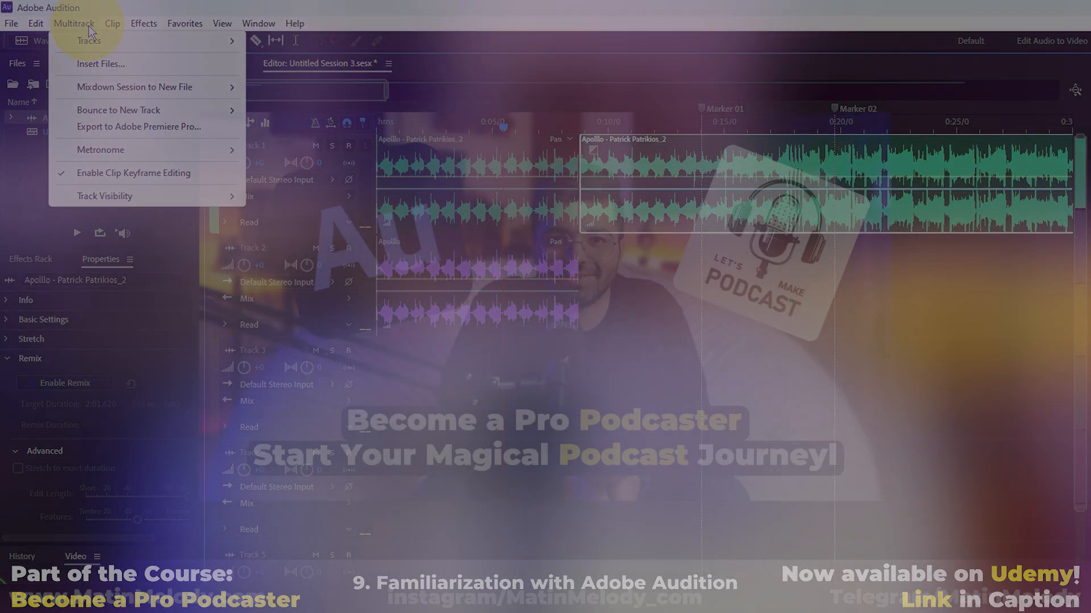